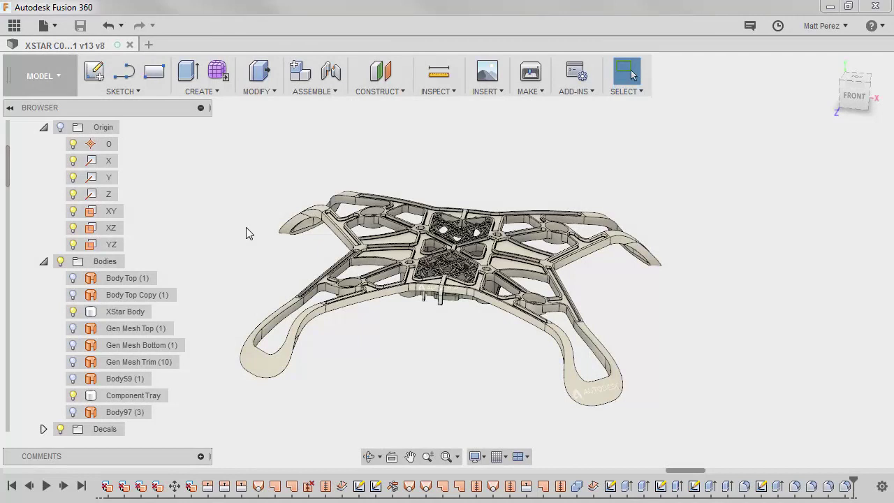
Check the physical properties of the XStar Body, including its mass and material.
left_click(127, 312)
right_click(127, 313)
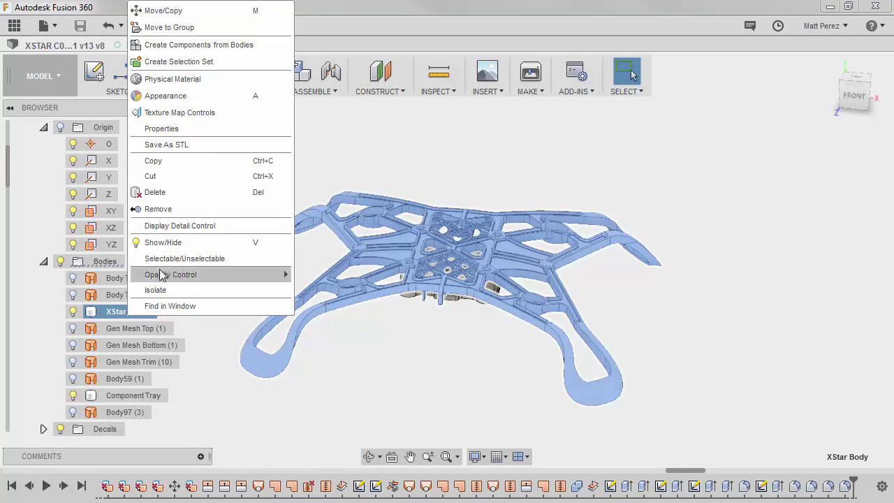
left_click(191, 125)
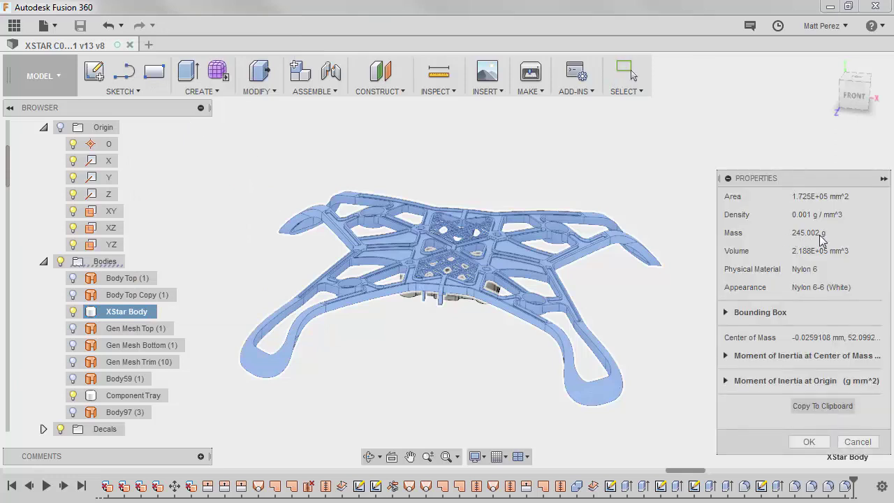
left_click(809, 442)
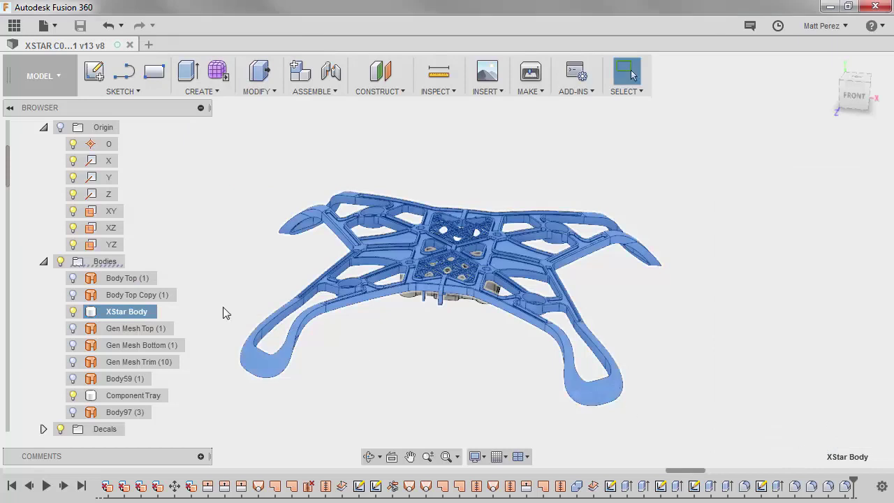
Check the physical properties of the Component Tray, including its mass and material.
left_click(123, 396)
right_click(124, 396)
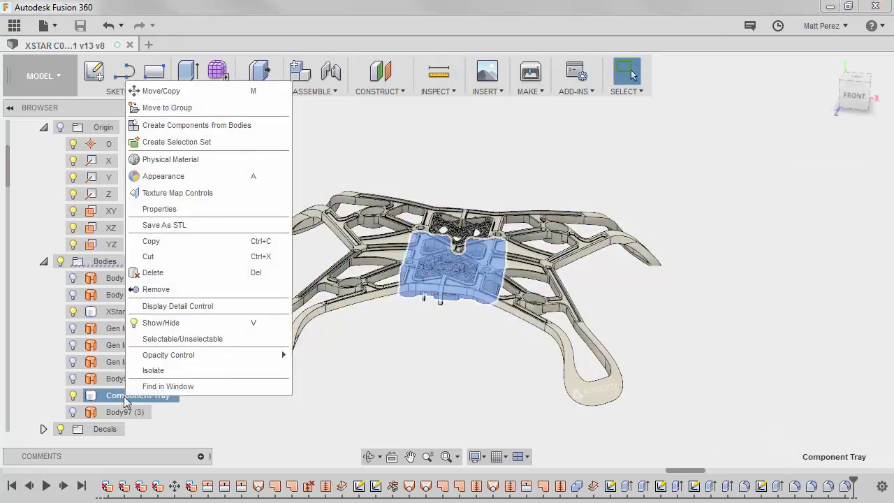
left_click(159, 209)
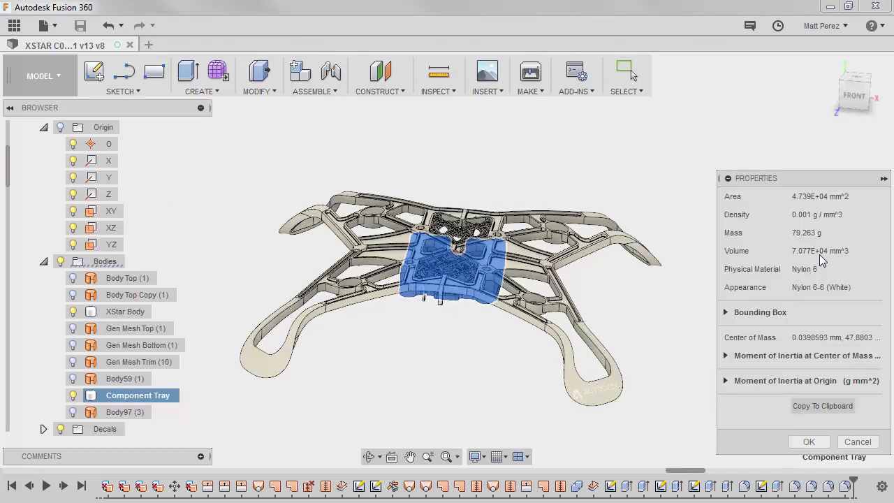
left_click(809, 442)
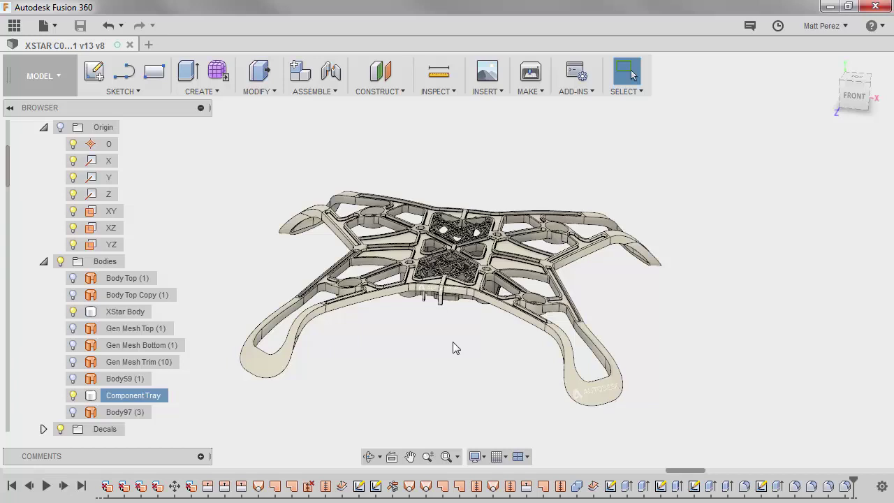
Examine the recessed pockets beside the central mesh and the narrow slot pocket along one arm of the XStar Body.
middle_click_drag(507, 361, 504, 425, "shift")
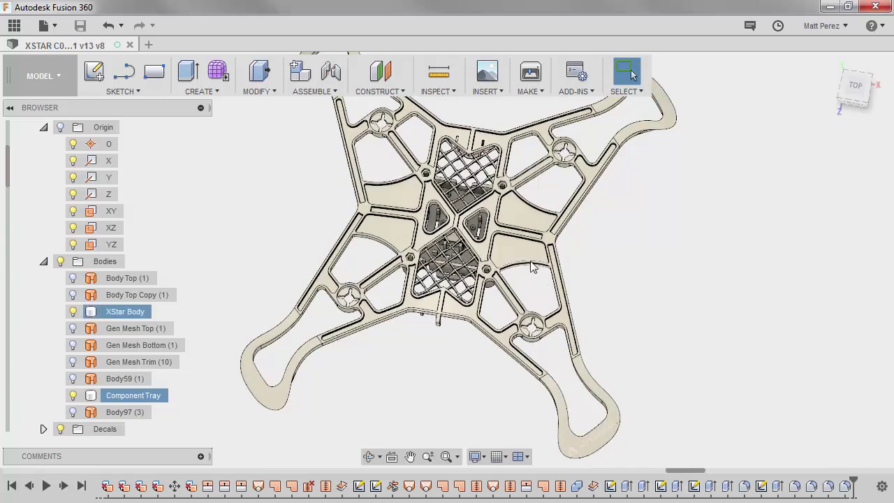
scroll(531, 266, "up", 5)
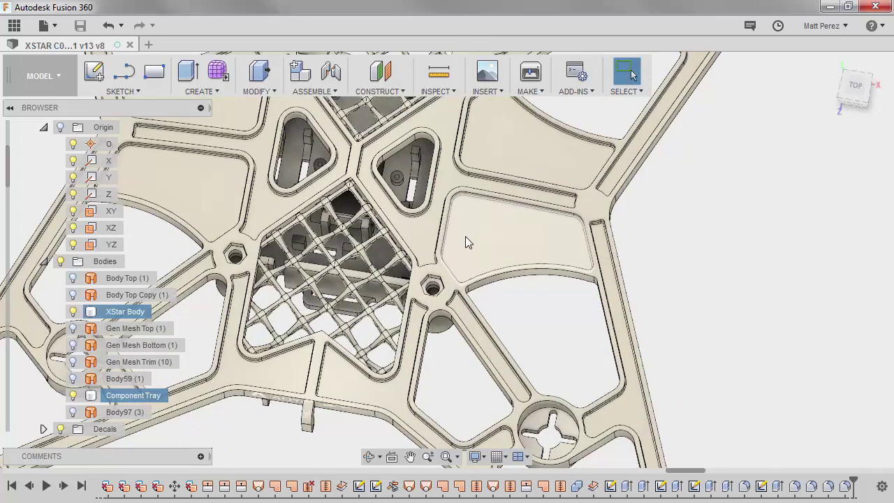
left_click(582, 236)
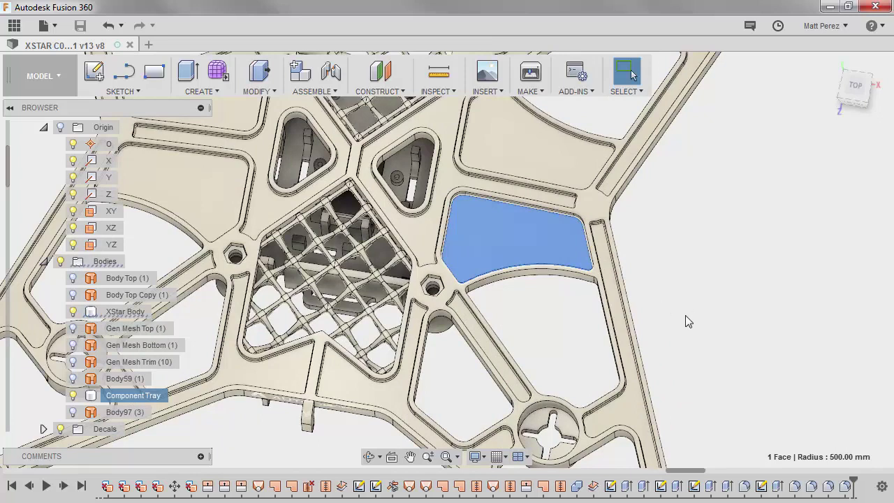
scroll(688, 312, "down", 2)
left_click(650, 241)
scroll(573, 181, "up", 3)
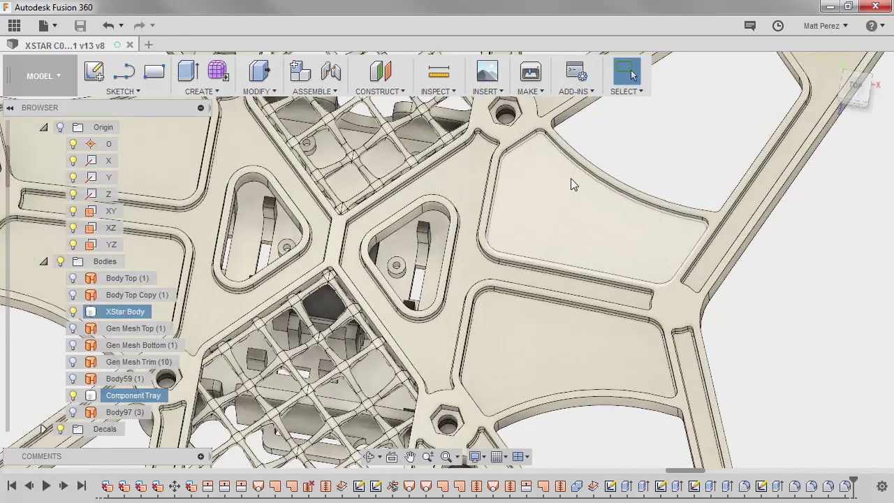
left_click(571, 178)
scroll(482, 301, "down", 2)
middle_click_drag(555, 258, 562, 237, "shift")
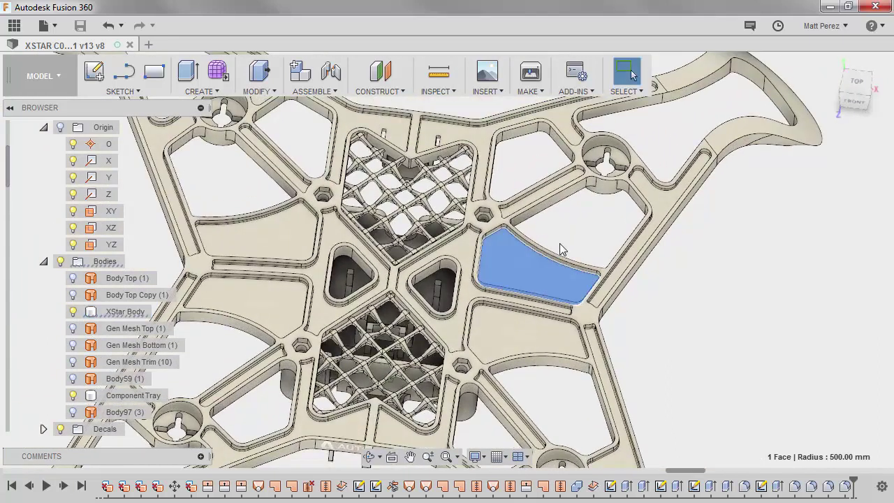
middle_click_drag(502, 327, 487, 203)
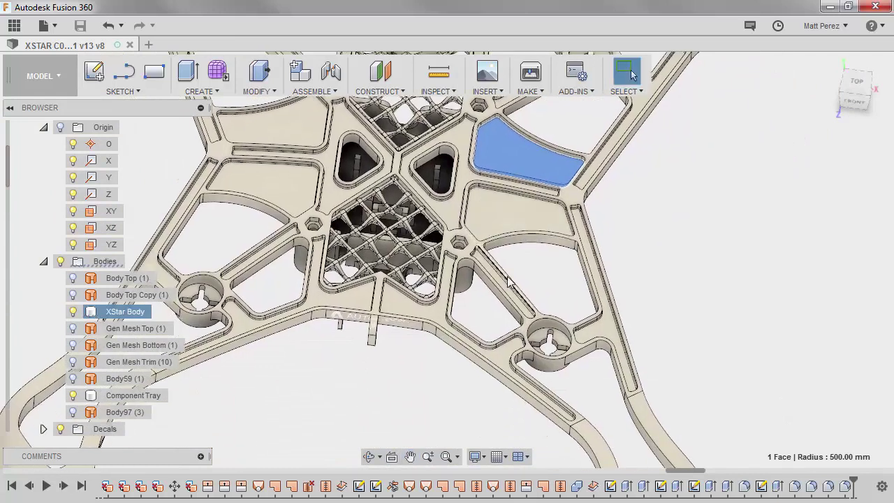
scroll(534, 293, "up", 3)
scroll(491, 301, "up", 2)
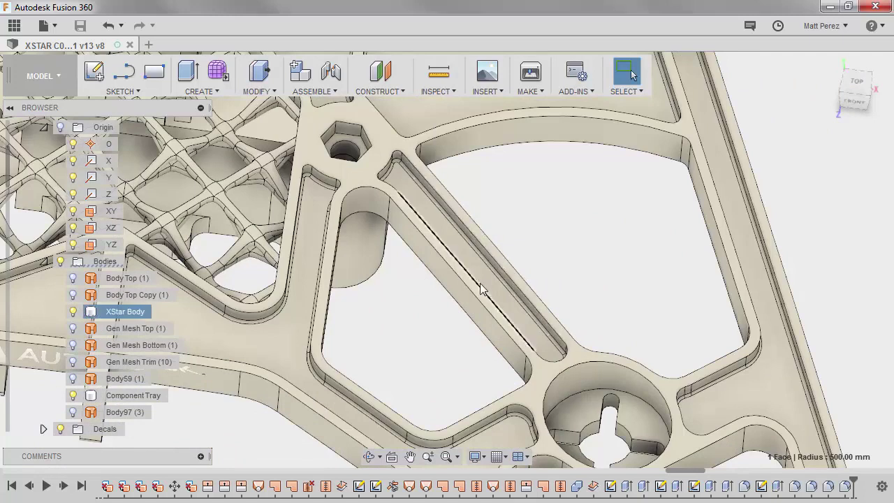
left_click(464, 250)
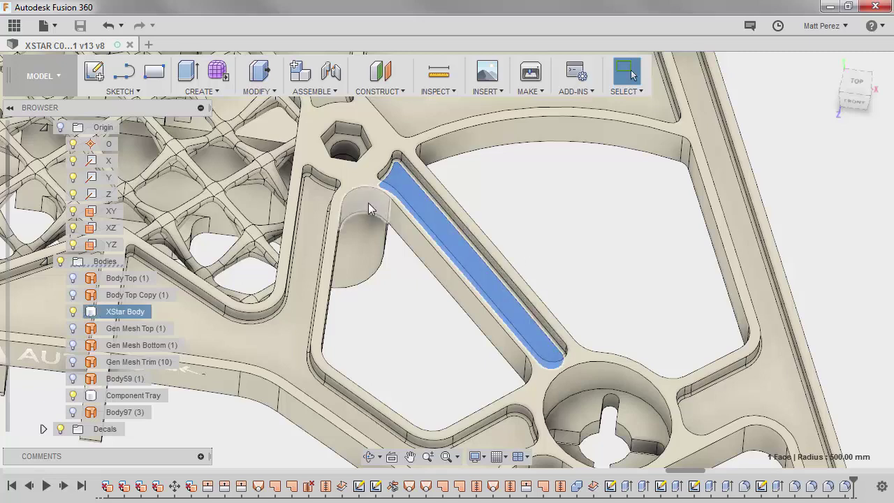
Examine the round motor mount on one arm and how the component tray sits beneath the frame.
middle_click_drag(475, 264, 391, 257, "shift")
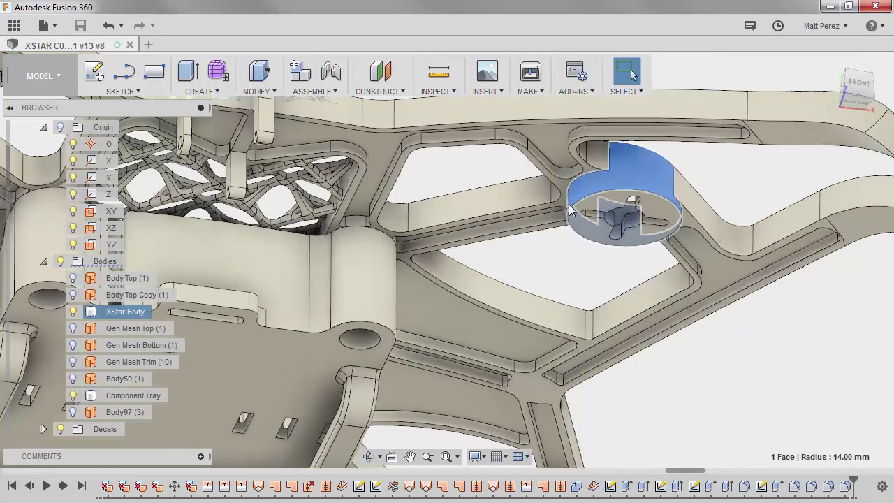
mouse_move(572, 204)
middle_mouse_down("shift")
mouse_move(605, 199)
mouse_move(576, 207)
middle_mouse_up("shift")
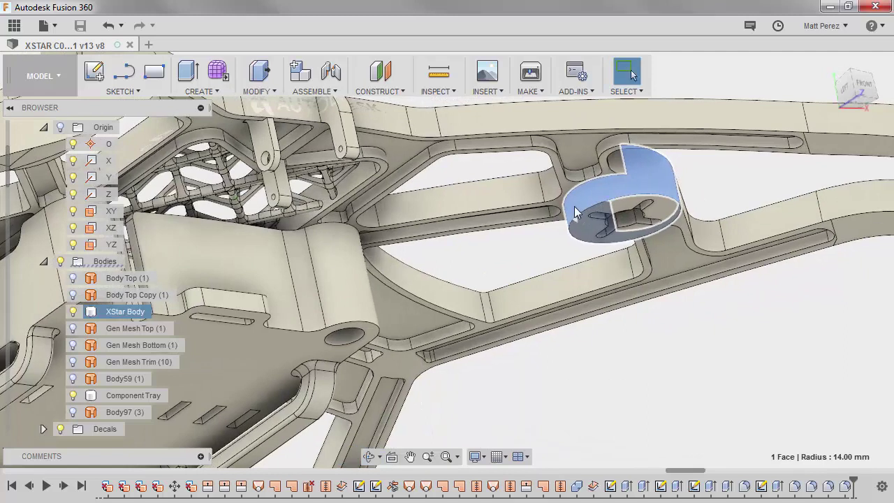
left_click(570, 210)
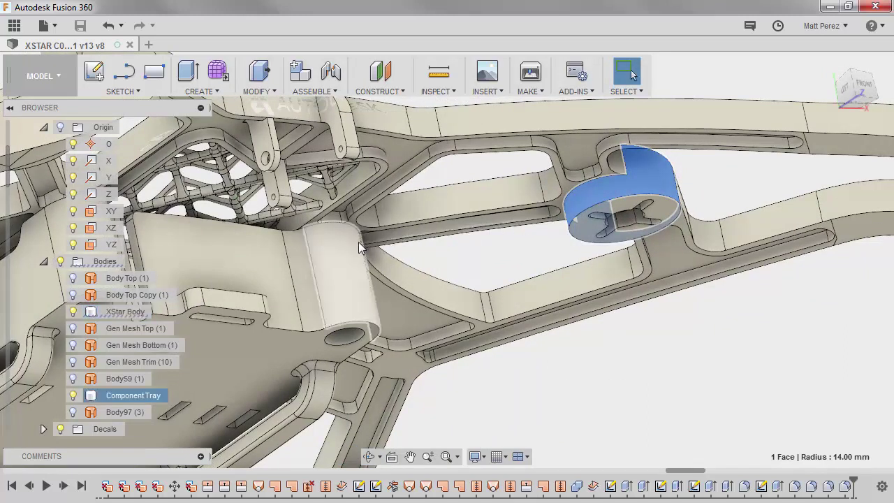
middle_click_drag(369, 254, 369, 332, "shift")
scroll(524, 305, "down", 5)
middle_click_drag(290, 218, 305, 245)
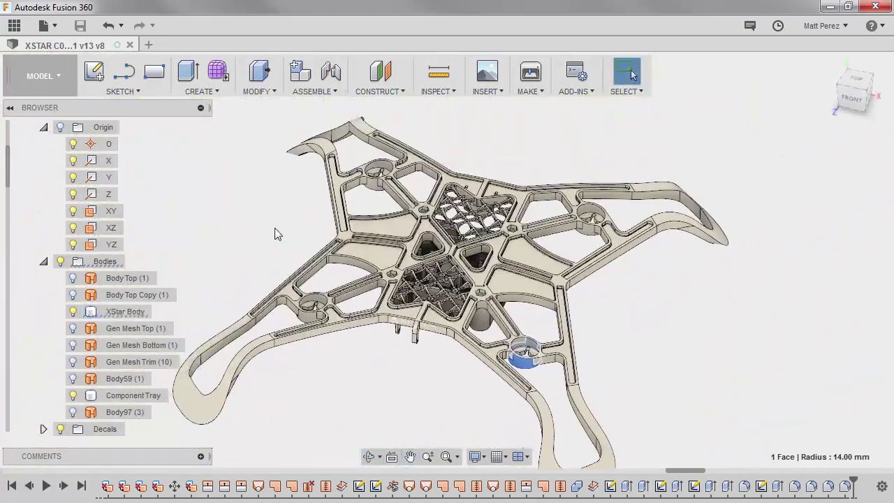
left_click(639, 319)
left_click(492, 365)
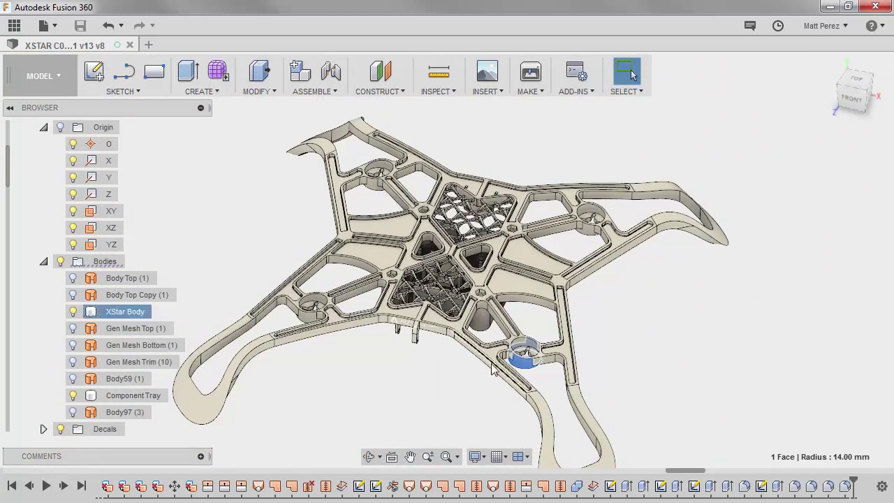
middle_click_drag(429, 375, 465, 334, "shift")
scroll(464, 334, "up", 3)
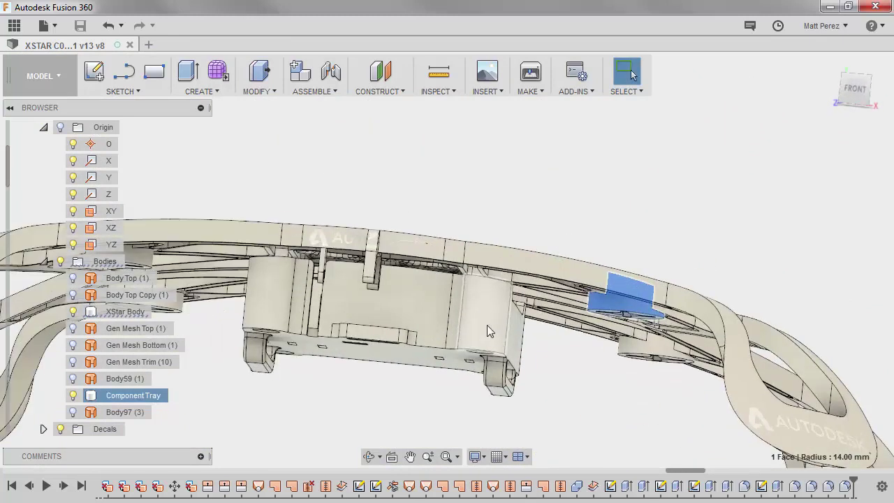
middle_click_drag(487, 324, 473, 358, "shift")
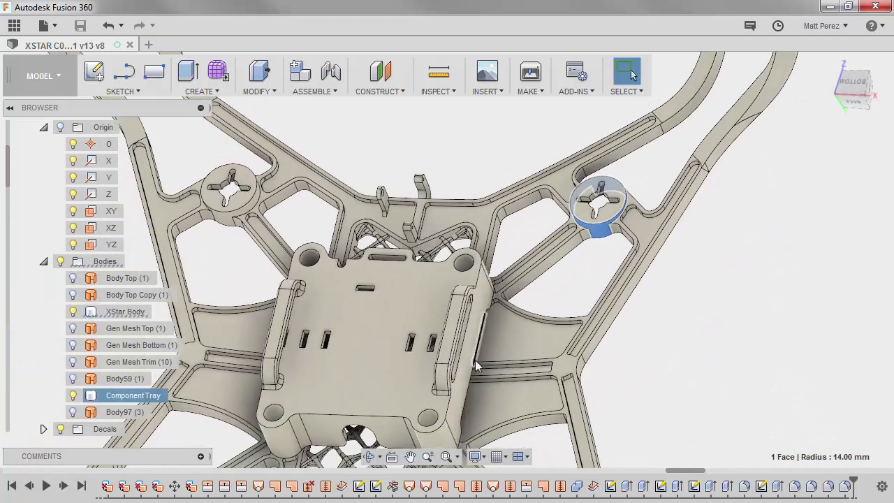
Examine the rib face on the frame's underside and the cylindrical corner bosses of the component tray.
left_click(566, 366)
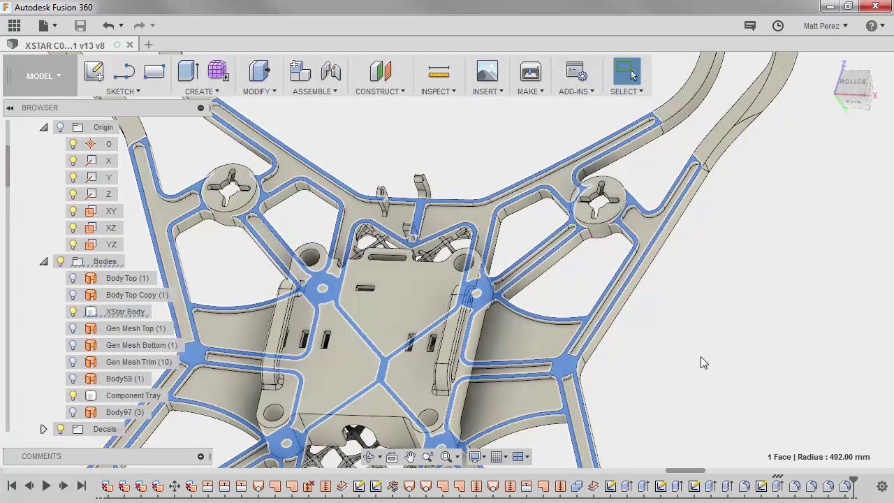
left_click(674, 374)
middle_click_drag(567, 369, 587, 341, "shift")
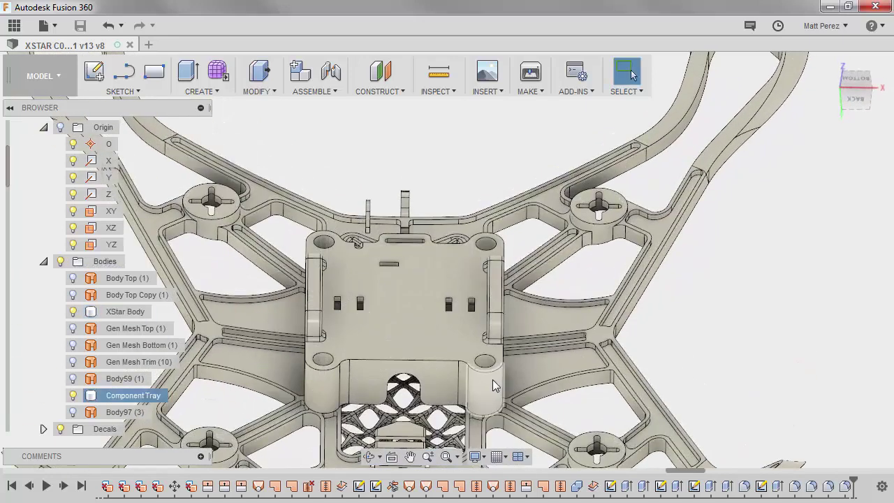
scroll(506, 369, "down", 1)
scroll(482, 369, "up", 2)
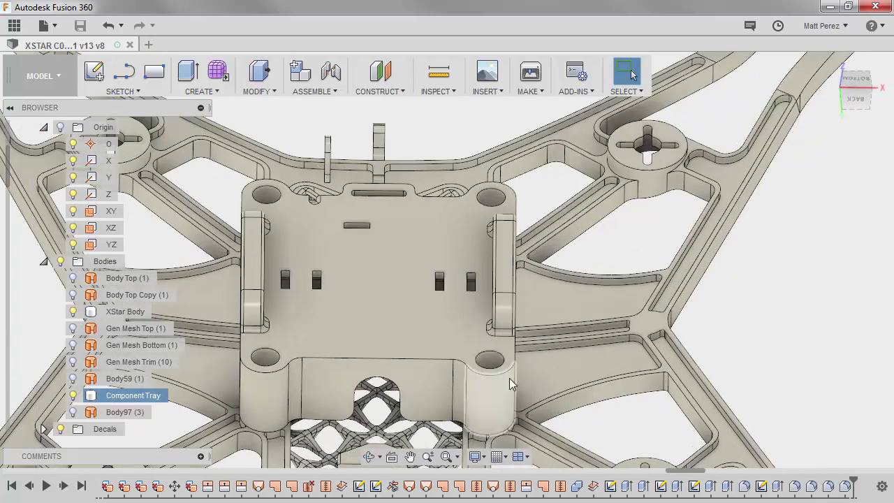
left_click(509, 375)
left_click(279, 396)
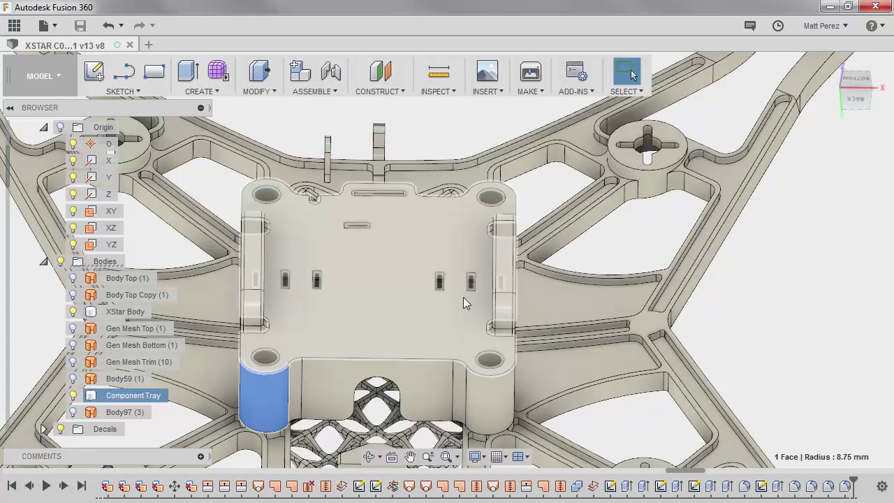
Create a sketch on the flat bottom face of the Component Tray.
left_click(858, 83)
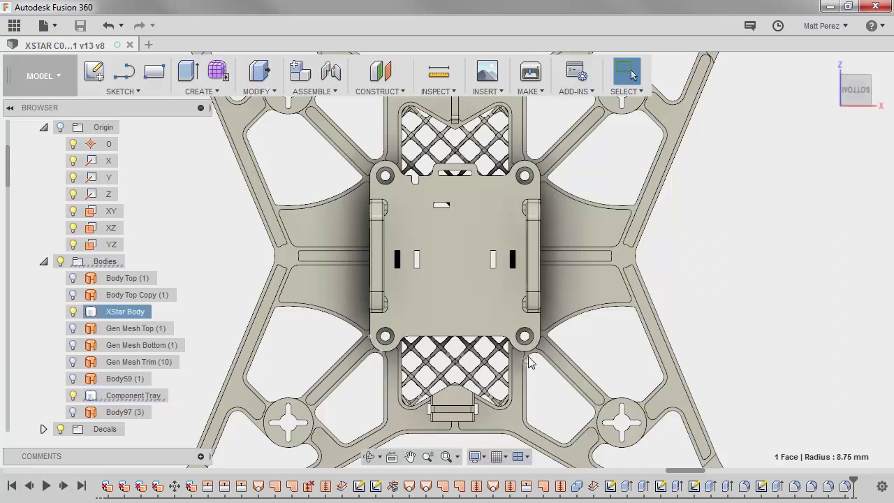
scroll(521, 350, "up", 3)
left_click(501, 300)
right_click(501, 300)
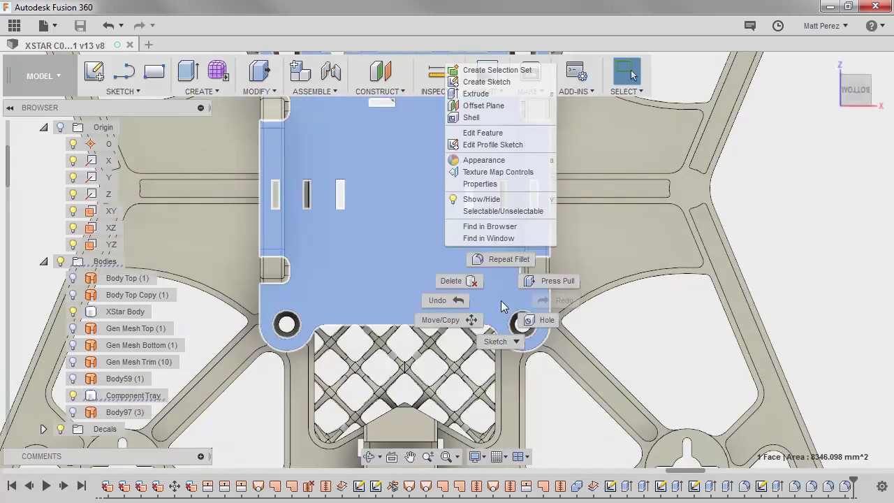
left_click(487, 82)
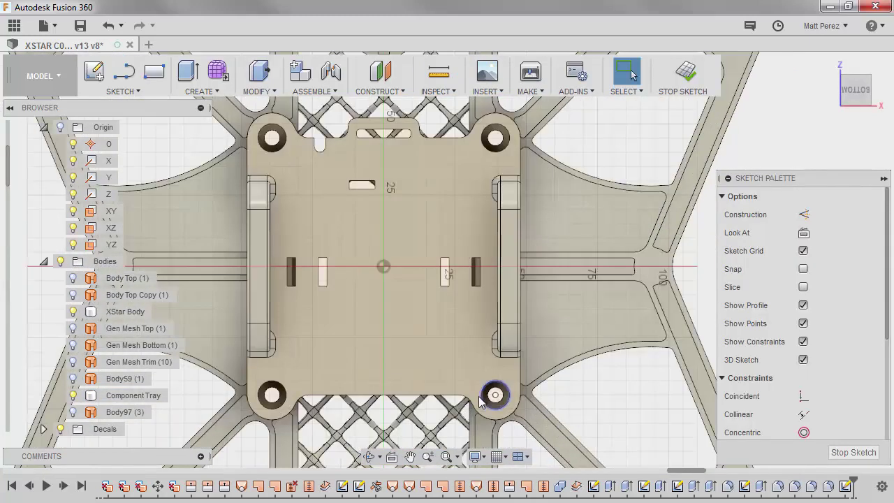
Project the tray's straight edge between two corner bosses, next to the mesh, into the sketch.
left_click(404, 396)
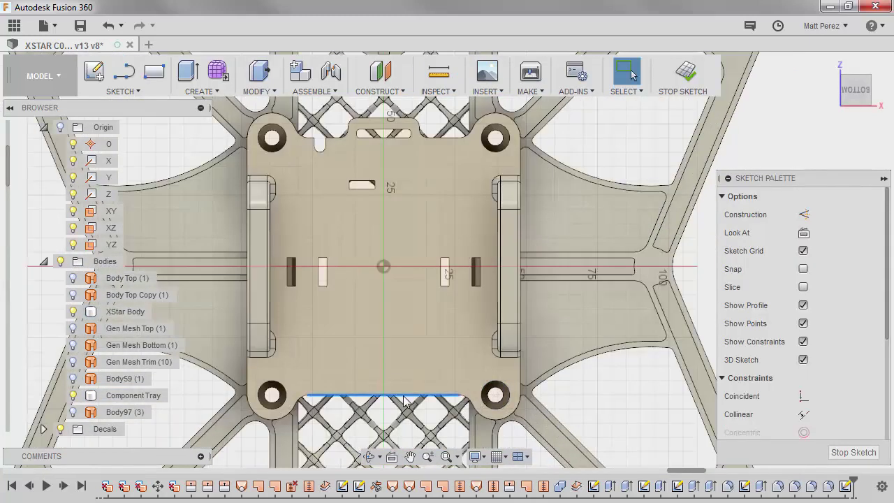
key("p")
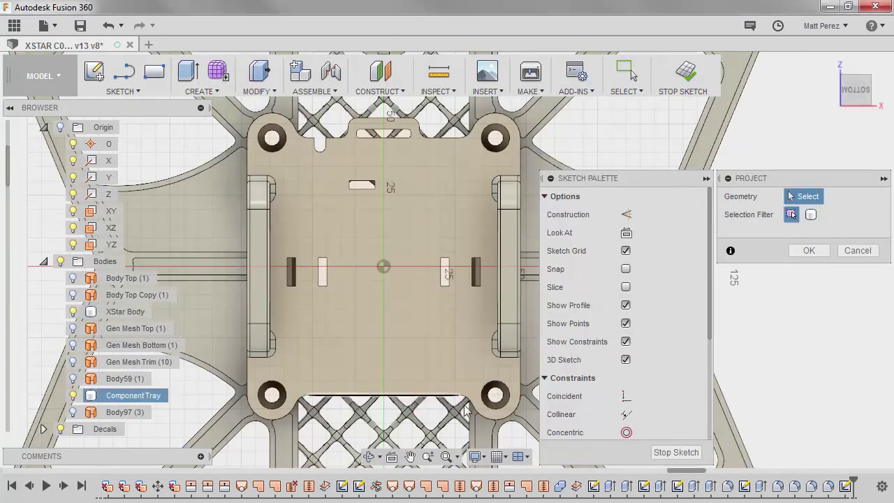
scroll(468, 413, "up", 2)
key("Escape")
Draw connected lines from the projected edge's end to the corner hole's centre, up 5 mm to its outer circle, and horizontally outward past the tray.
key("l")
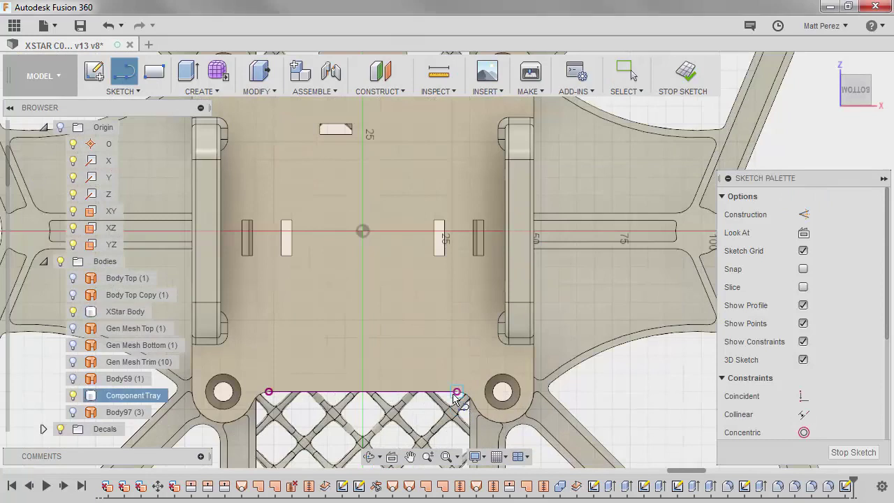
left_click(457, 391)
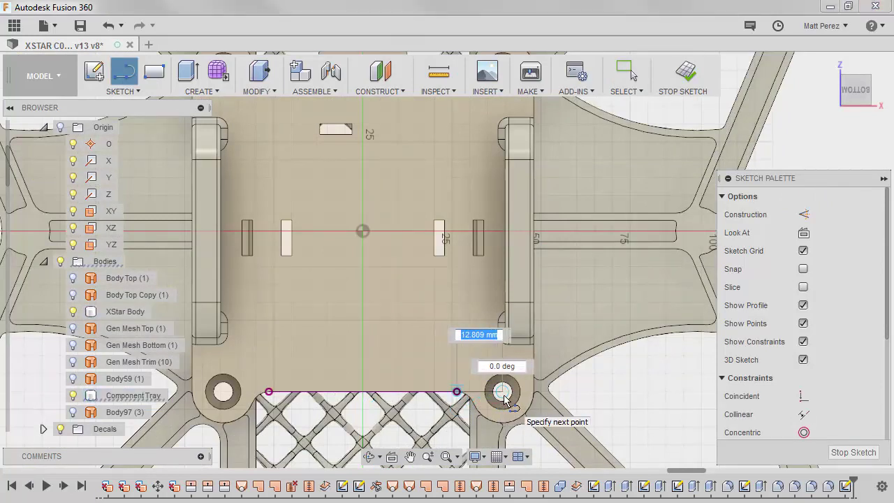
left_click(504, 396)
scroll(502, 391, "up", 3)
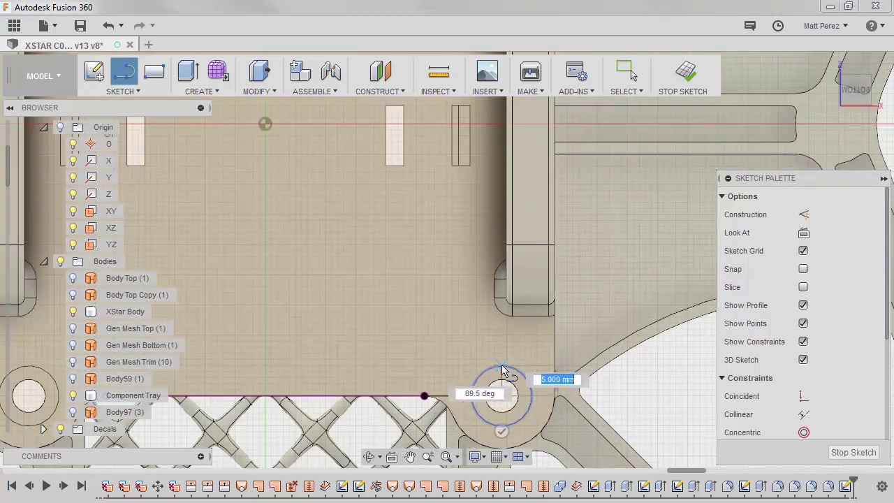
left_click(503, 366)
left_click(566, 365)
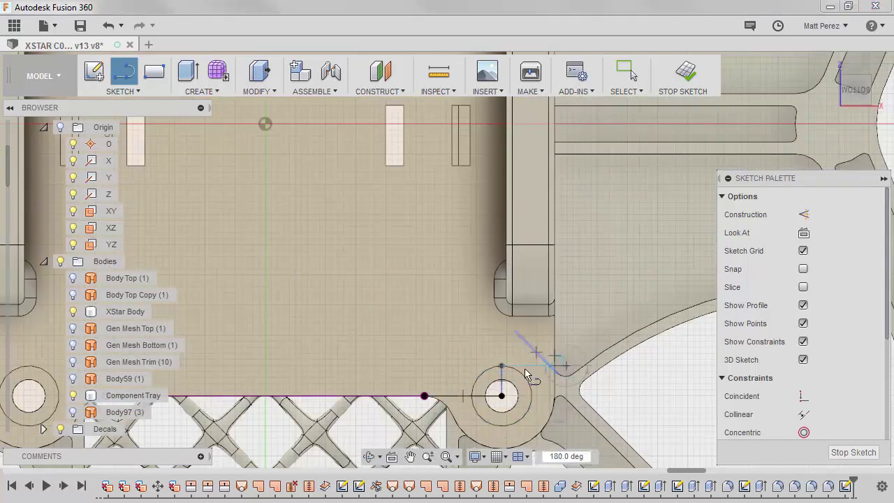
key("Escape")
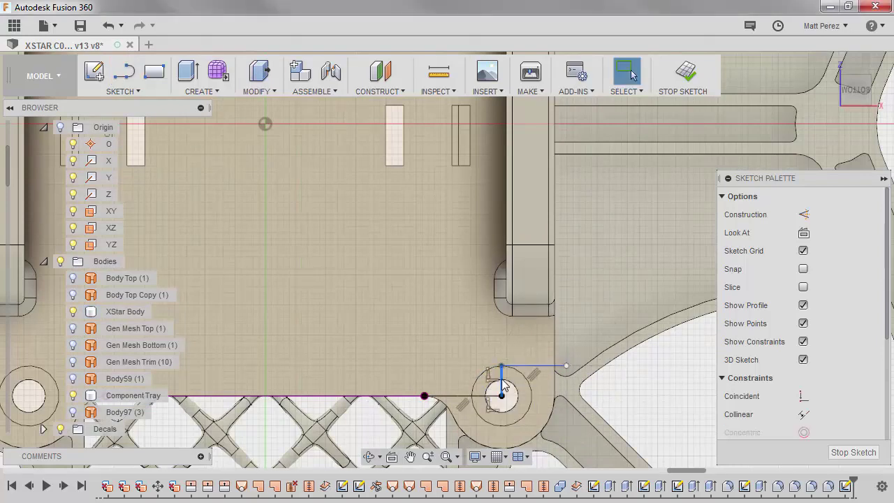
Apply Horizontal/Vertical constraints to the line rising from the hole's centre and to the line extending outward past the tray.
right_click(505, 386)
left_click(497, 262)
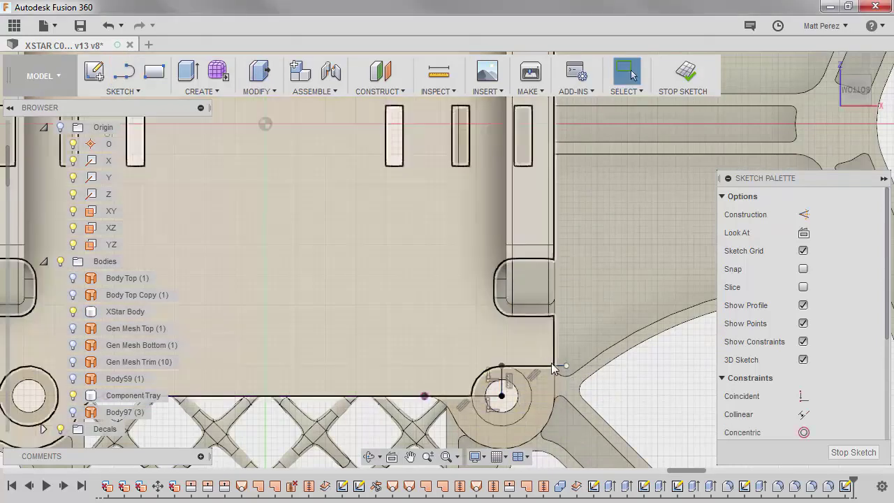
right_click(555, 366)
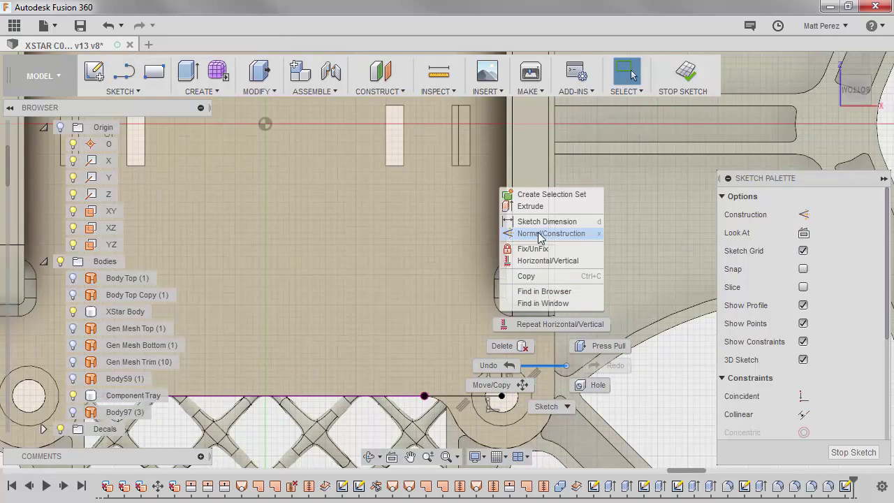
left_click(543, 263)
scroll(612, 401, "down", 2)
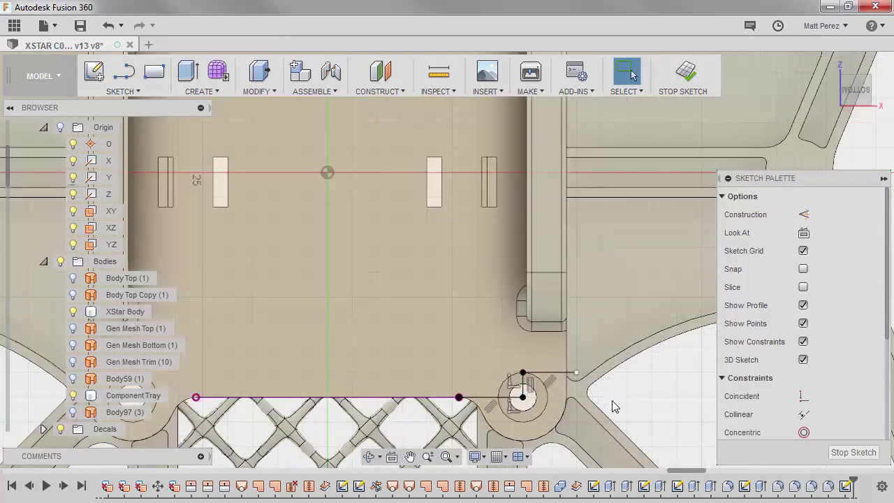
scroll(612, 400, "up", 1)
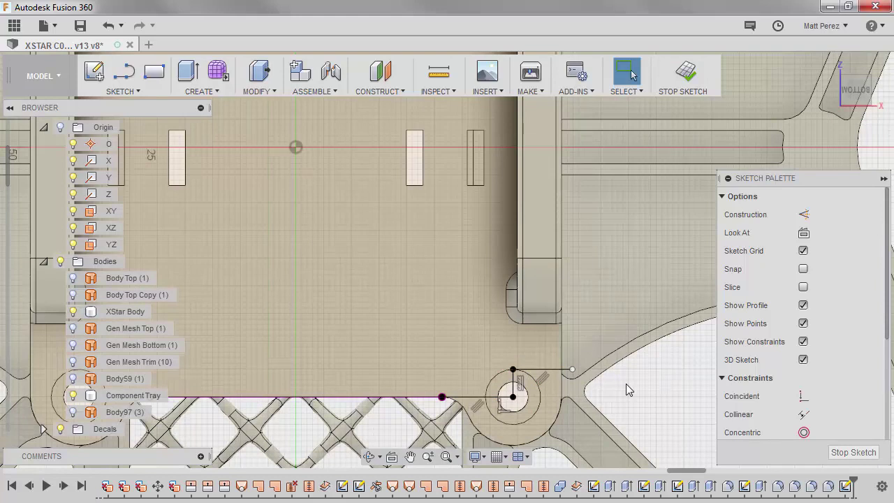
scroll(612, 379, "down", 2)
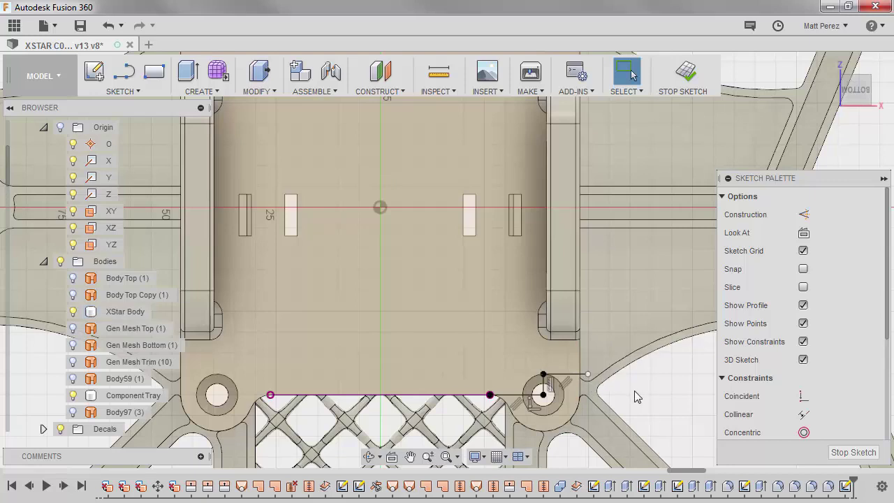
Draw three connected lines from the outward line's open end, around the outside of the corner boss, to the projected edge's endpoint.
key("l")
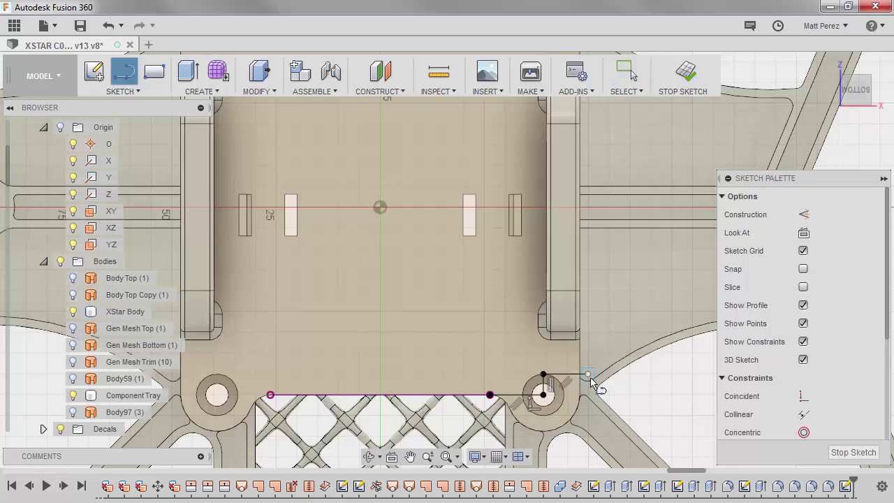
left_click(589, 375)
left_click(588, 461)
left_click(487, 441)
left_click(490, 395)
key("Escape")
Constrain the slanted line below the boss to horizontal and the line meeting the projected edge to vertical.
scroll(545, 381, "down", 3)
scroll(551, 387, "up", 2)
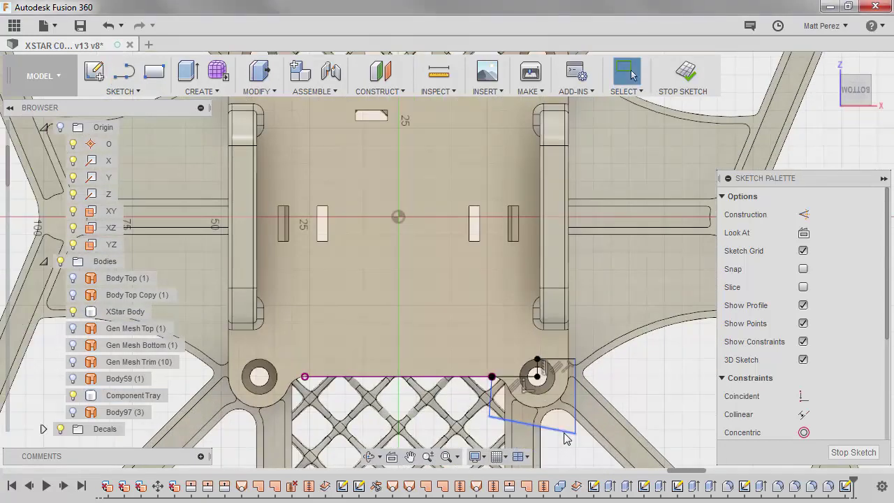
right_click(559, 430)
left_click(560, 316)
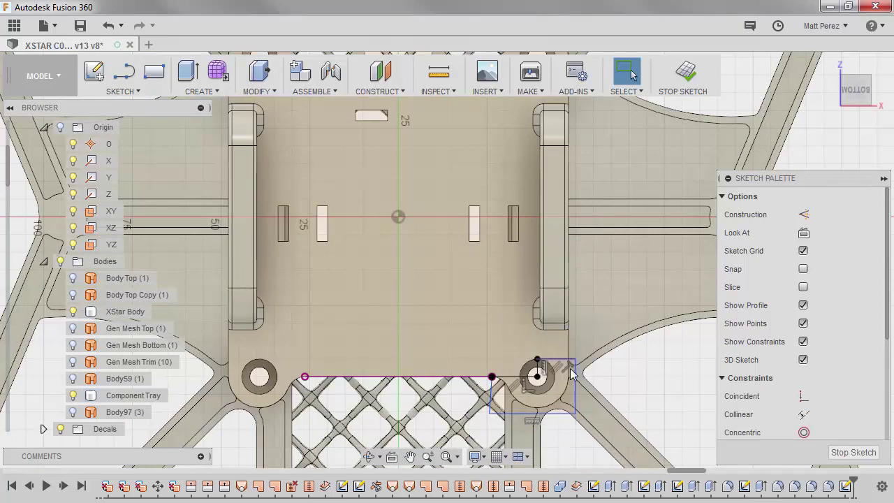
scroll(508, 407, "up", 2)
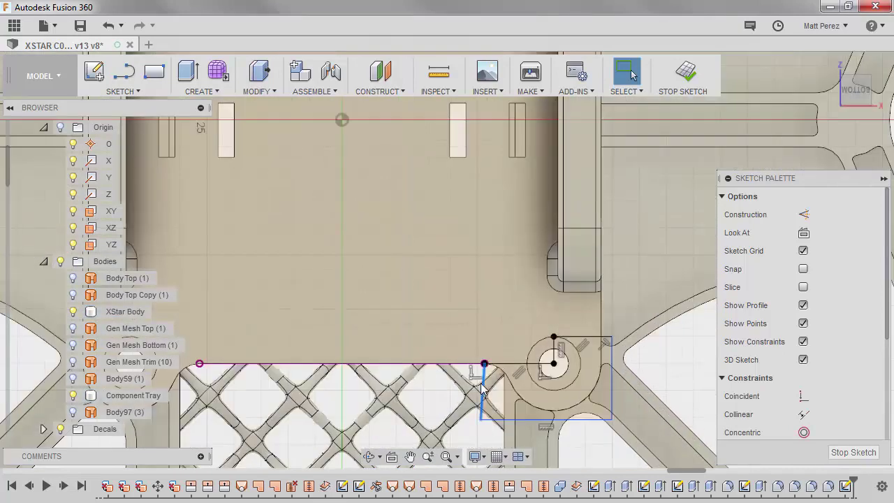
right_click(482, 389)
left_click(477, 268)
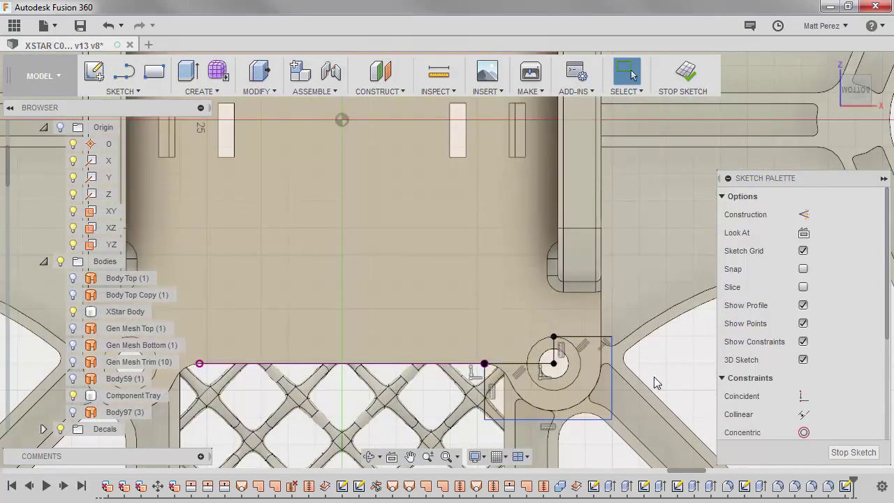
Dimension the outward line above the boss to 11 mm and the profile's outer side to 15 mm, and finish the sketch.
left_click(603, 337)
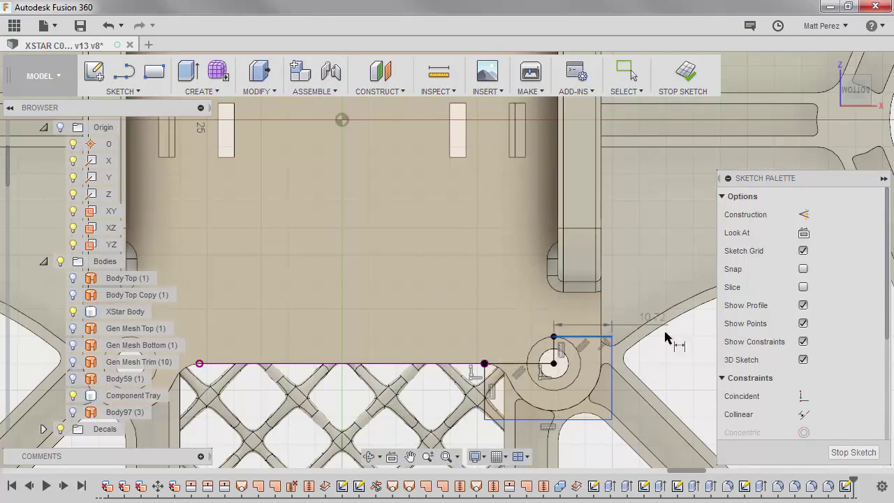
left_click(684, 363)
type("11")
key("Return")
left_click(613, 399)
left_click(679, 389)
type("15")
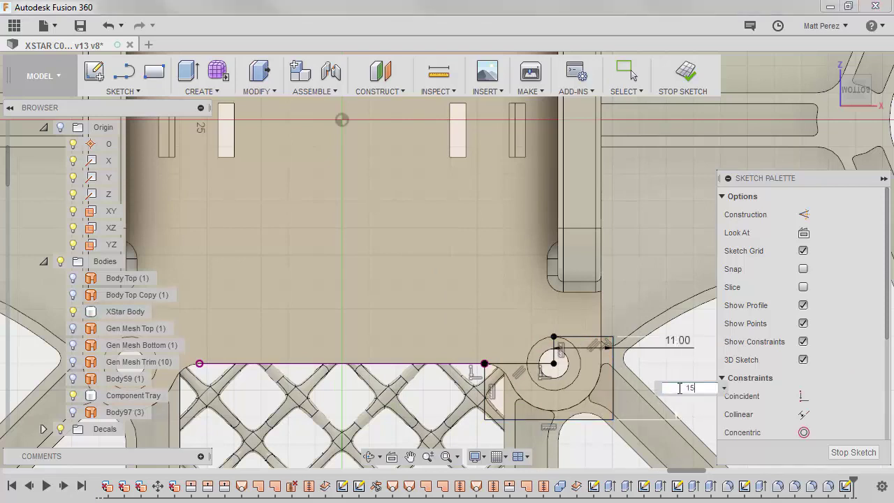
key("Return")
key("Escape")
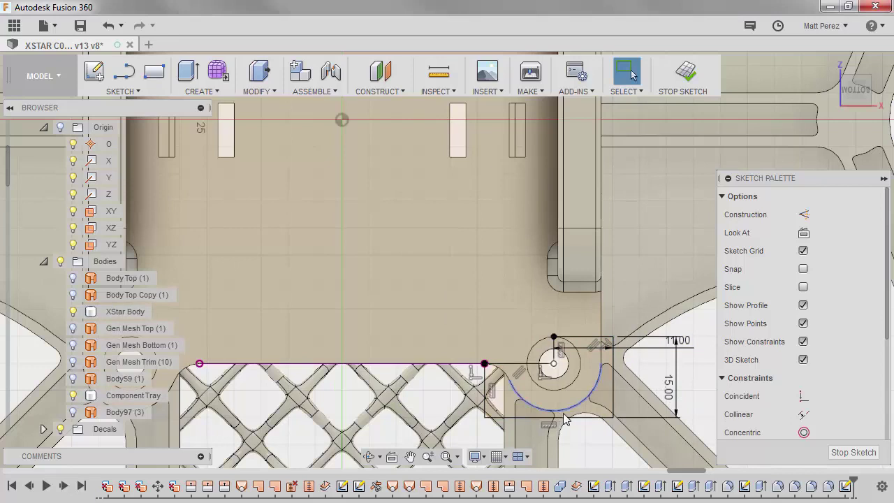
left_click(687, 72)
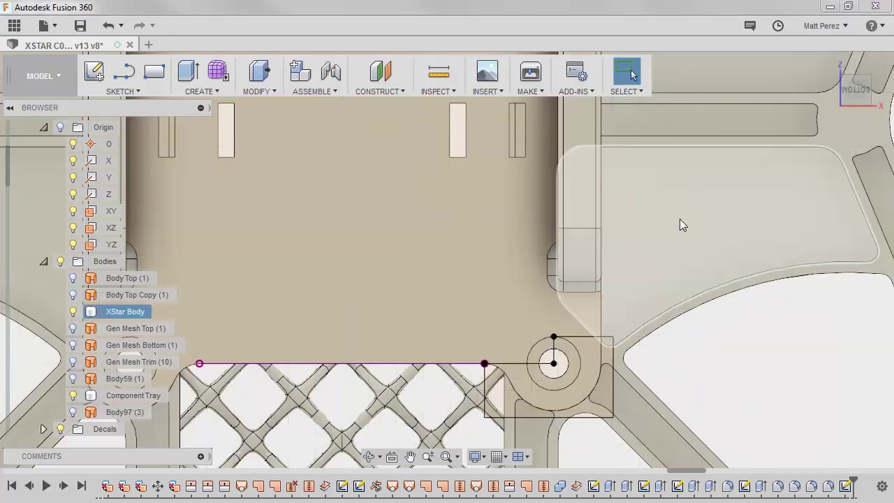
Set up an Extrude of the three profiles around the corner boss, extending To Object up to the ring-shaped face inside its hole.
key("e")
left_click(598, 369)
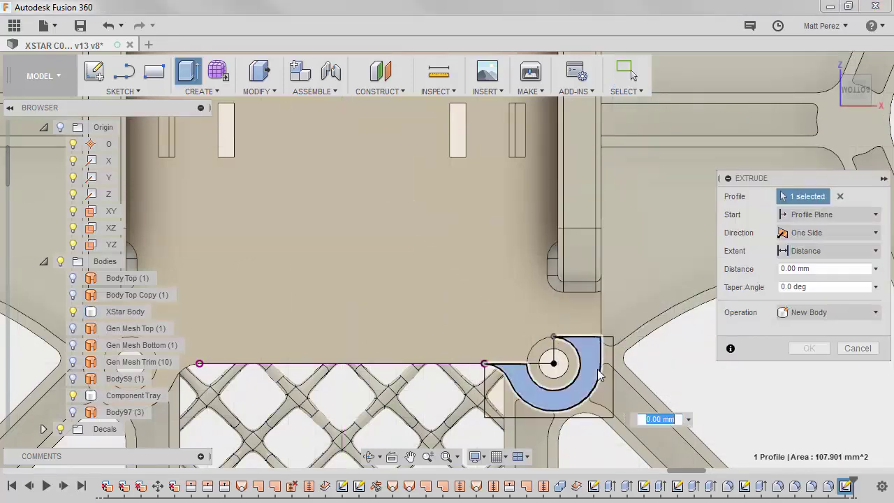
left_click(607, 368)
middle_click_drag(611, 404, 593, 362, "shift")
left_click(577, 349)
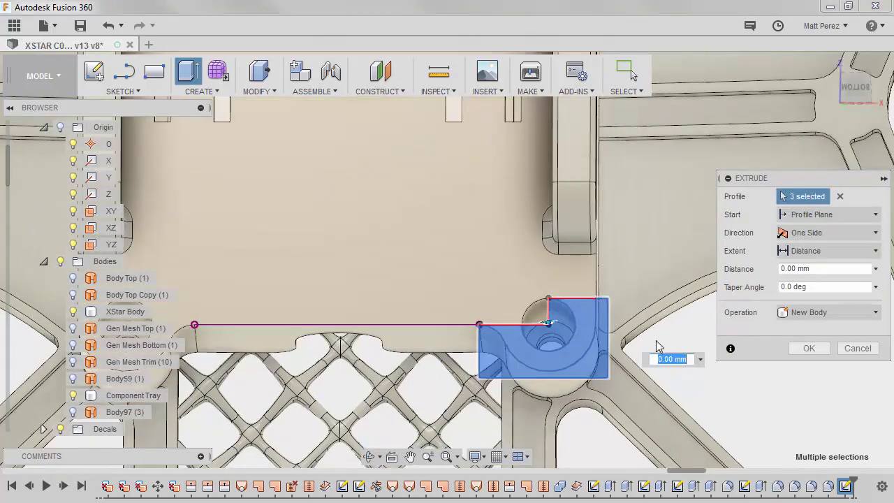
left_click(811, 253)
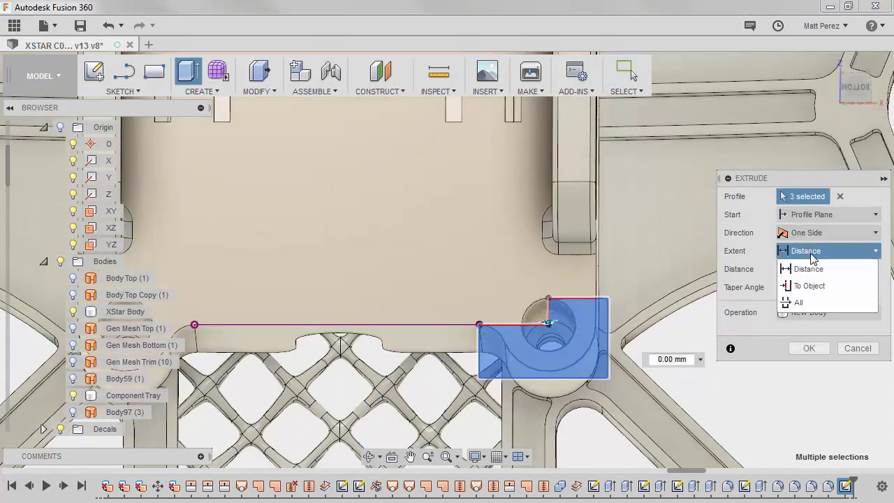
left_click(810, 288)
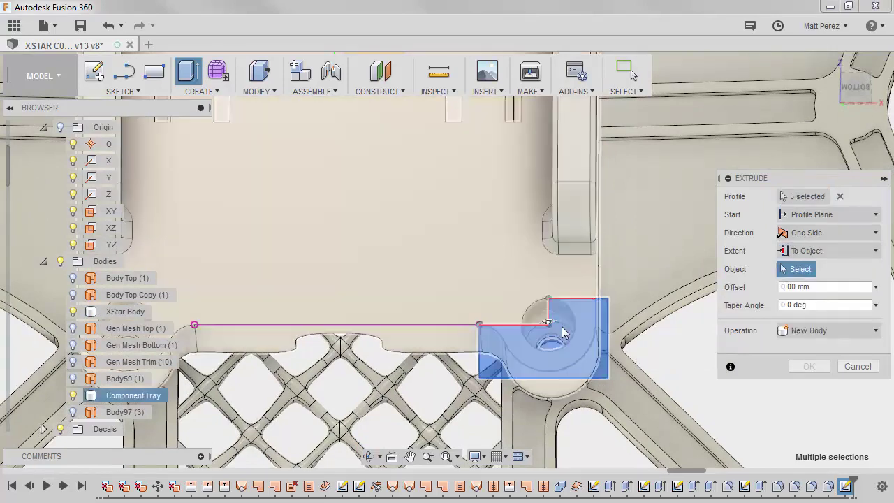
middle_click_drag(562, 321, 564, 338, "shift")
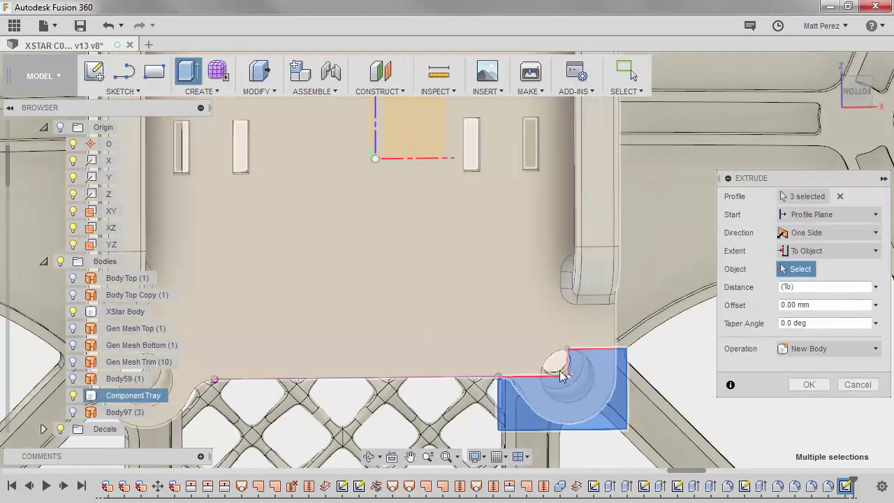
scroll(558, 374, "up", 3)
scroll(557, 378, "up", 5)
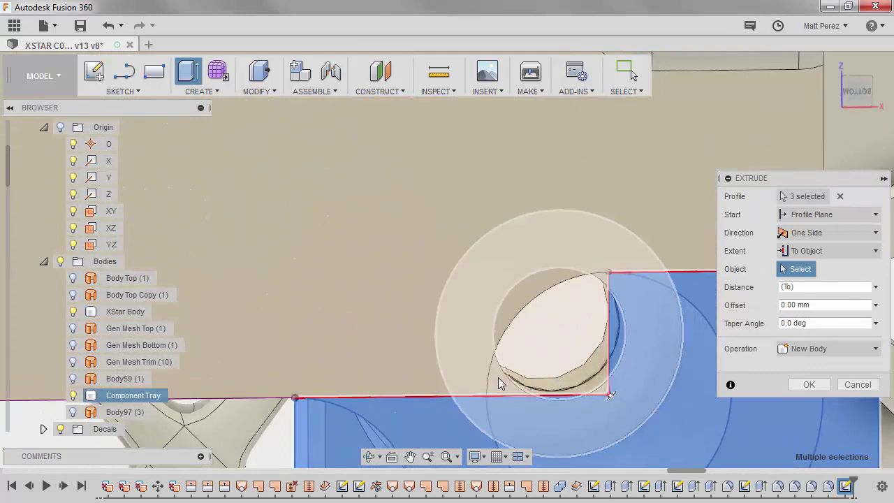
left_click(498, 377)
Switch the extrusion to the other Chain Faces option and complete it as a cut at the tray's corner boss.
scroll(507, 307, "down", 5)
middle_click_drag(509, 310, 540, 281, "shift")
scroll(550, 301, "down", 5)
scroll(555, 155, "up", 4)
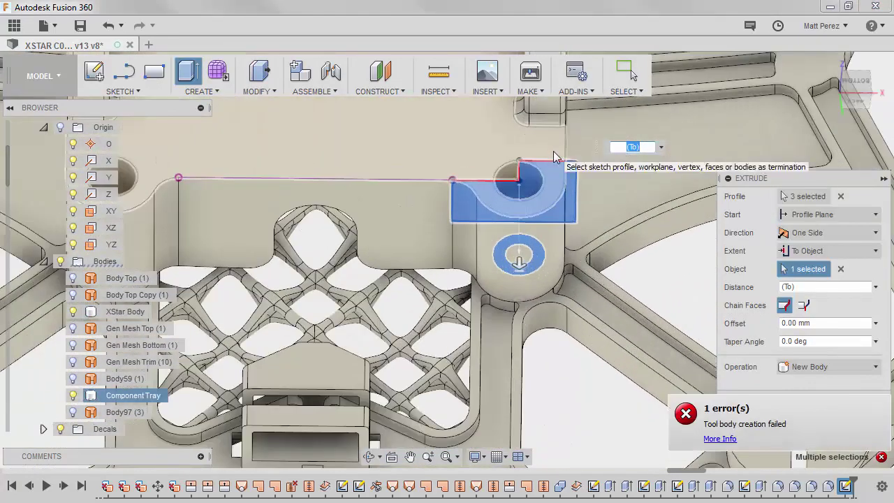
left_click(784, 305)
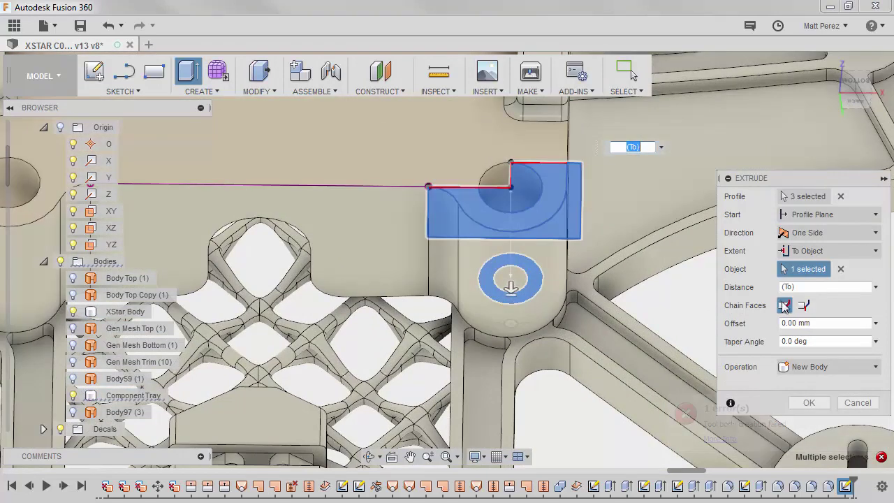
left_click(804, 306)
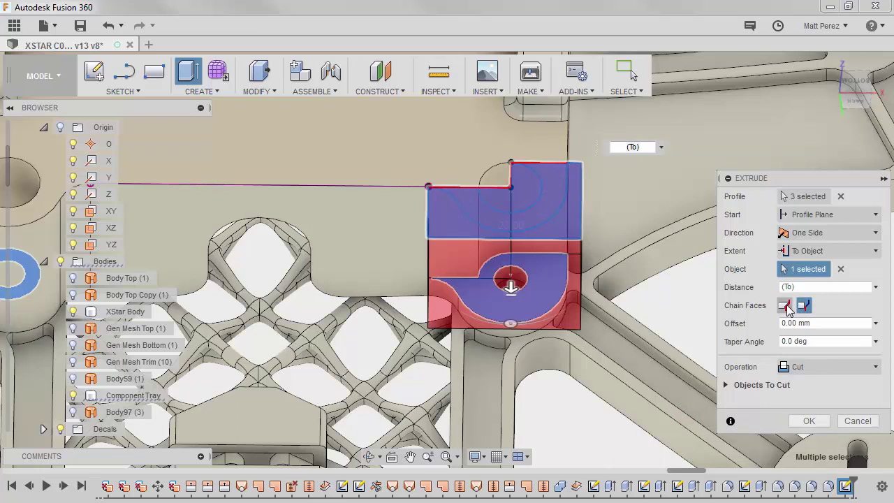
left_click(725, 385)
left_click(807, 451)
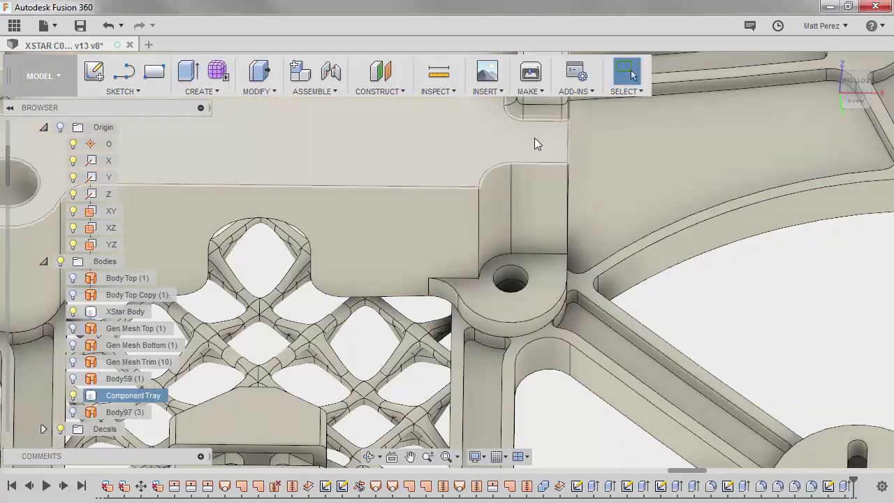
Edit the corner boss cut to use a Distance extent of -20 mm.
scroll(492, 283, "down", 3)
middle_click_drag(494, 279, 505, 265, "shift")
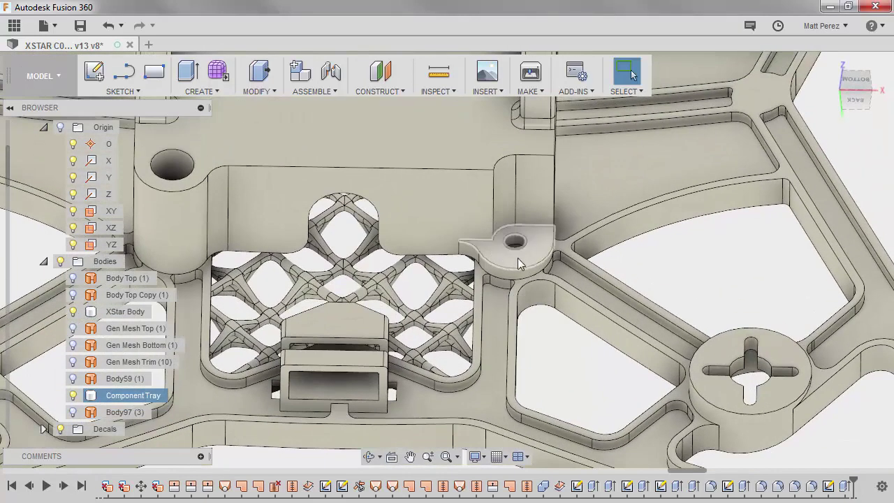
scroll(525, 255, "down", 5)
scroll(531, 246, "up", 4)
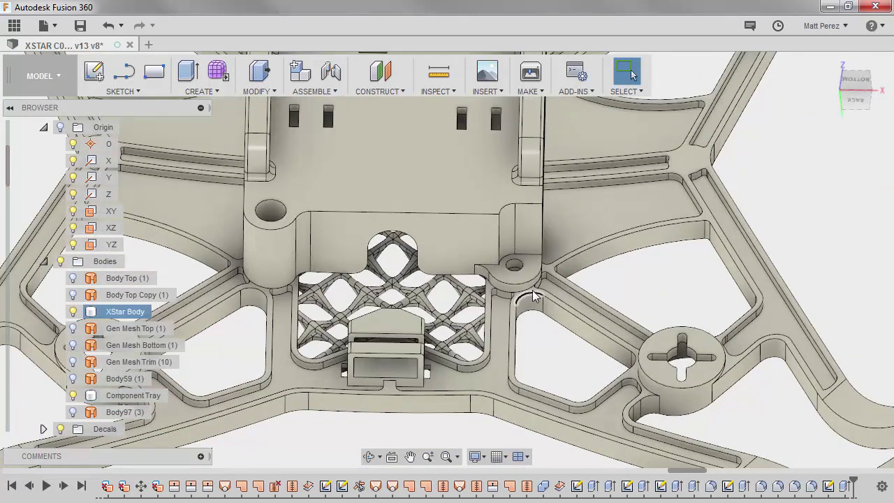
left_click(845, 487)
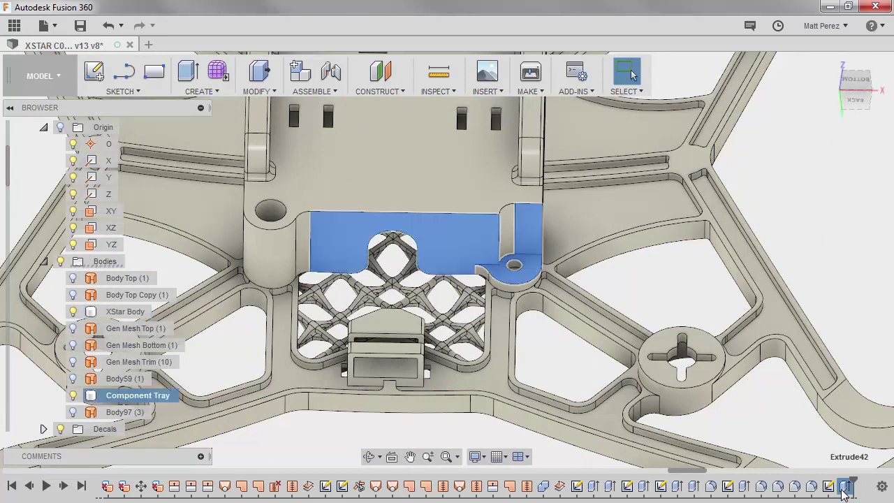
key("Escape")
double_click(845, 489)
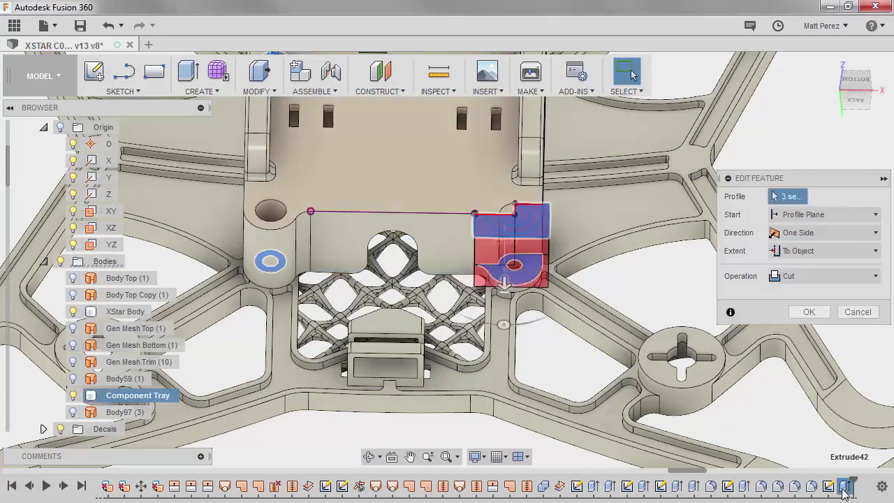
left_click(832, 251)
left_click(811, 268)
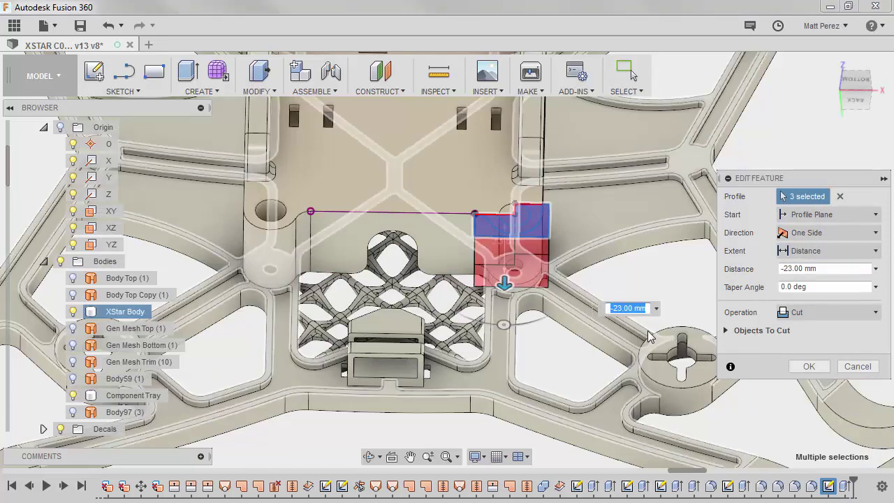
type("-20 mm")
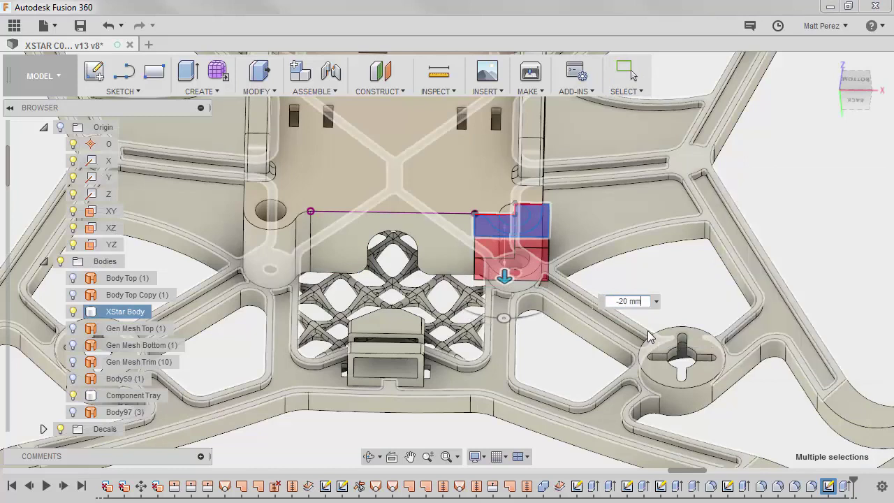
key("Return")
Set the corner boss cut's distance to -18 mm.
scroll(515, 273, "up", 4)
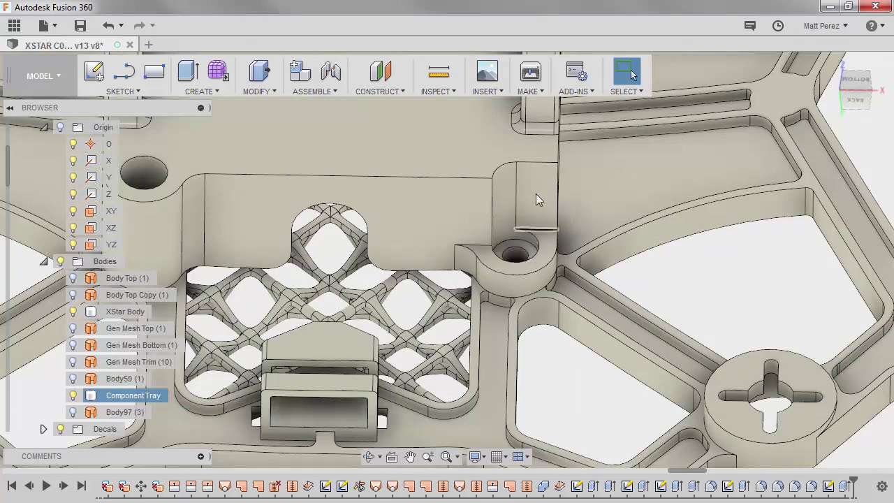
scroll(535, 257, "down", 4)
middle_click_drag(535, 257, 535, 238, "shift")
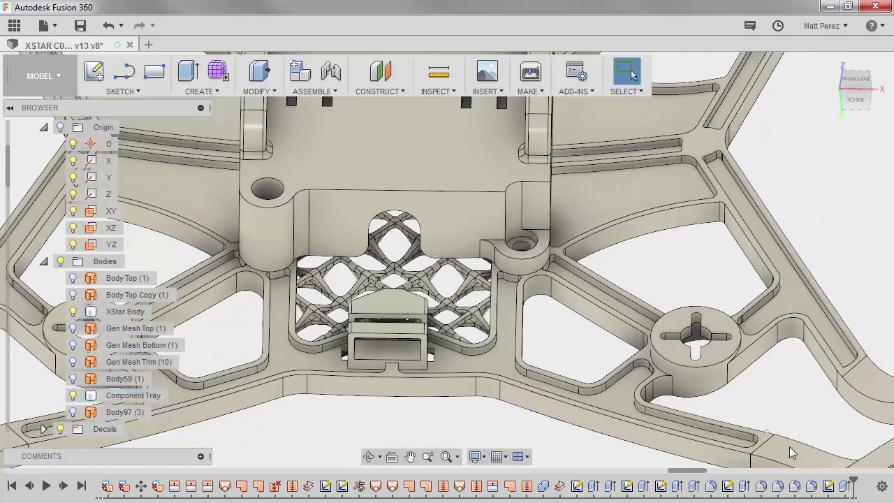
double_click(845, 490)
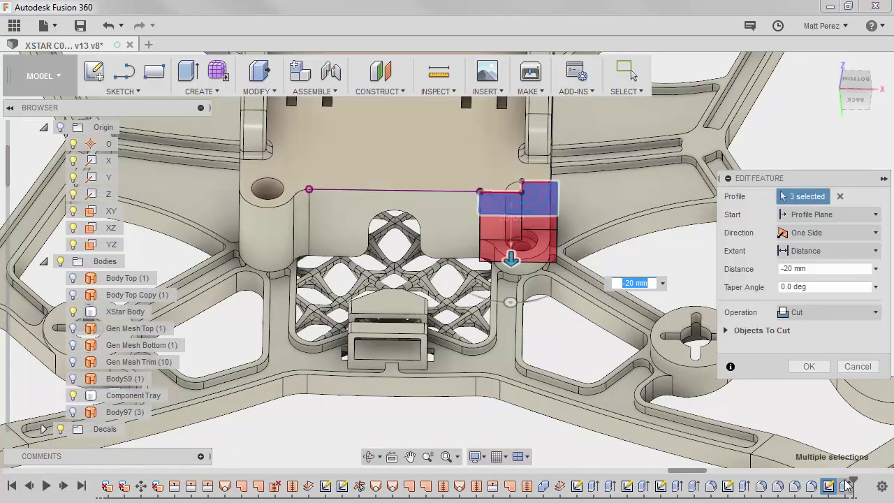
left_click(825, 269)
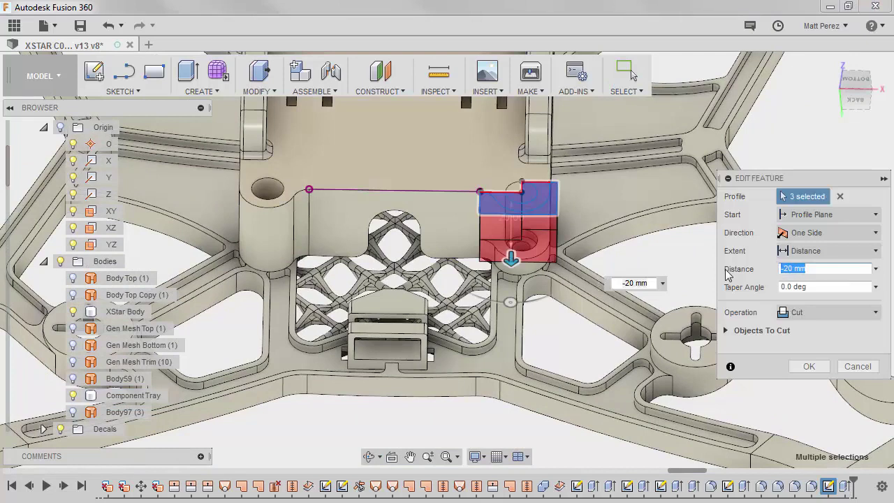
type("-18")
key("Return")
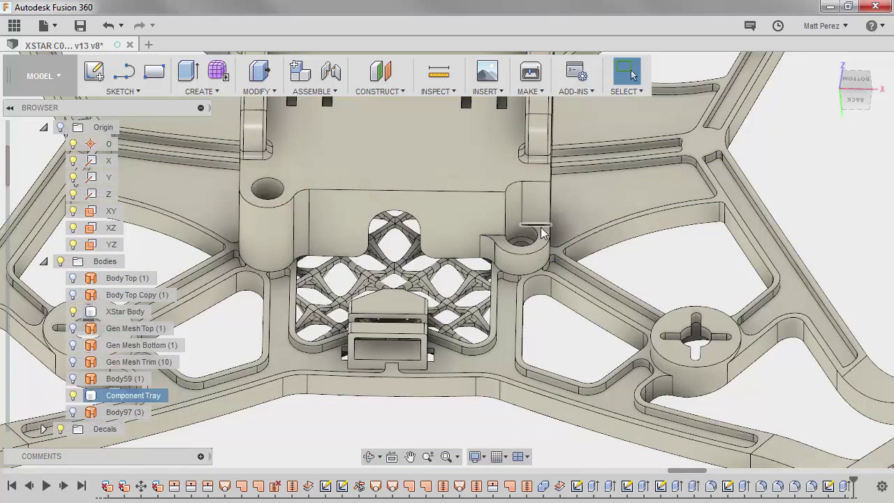
Fillet the inner vertical edge where the corner boss cut meets the component tray's end wall.
scroll(536, 214, "down", 2)
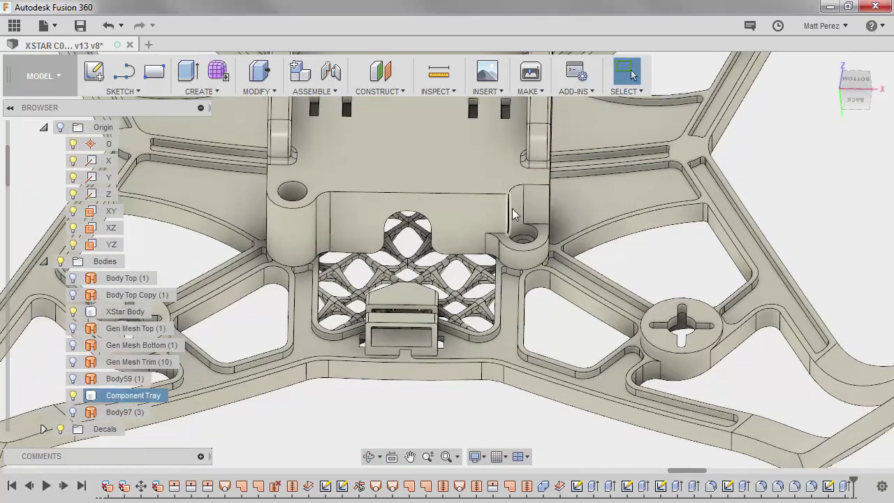
key("f")
left_click(509, 208)
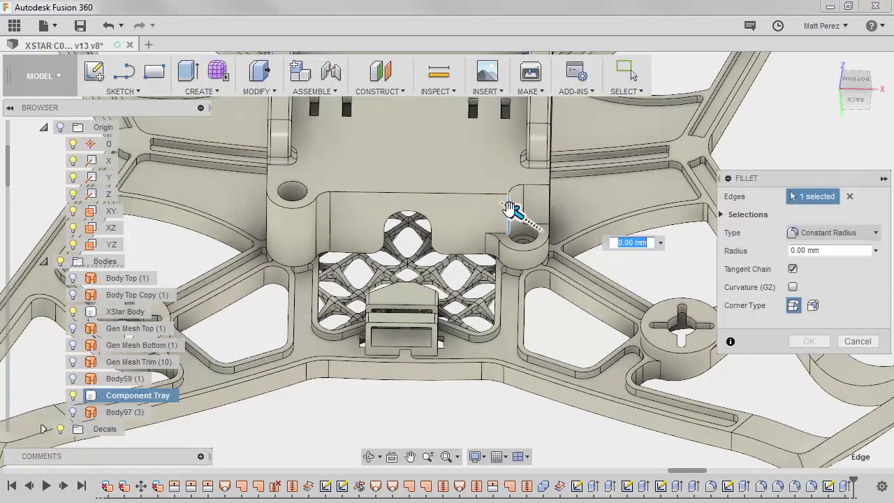
key("Escape")
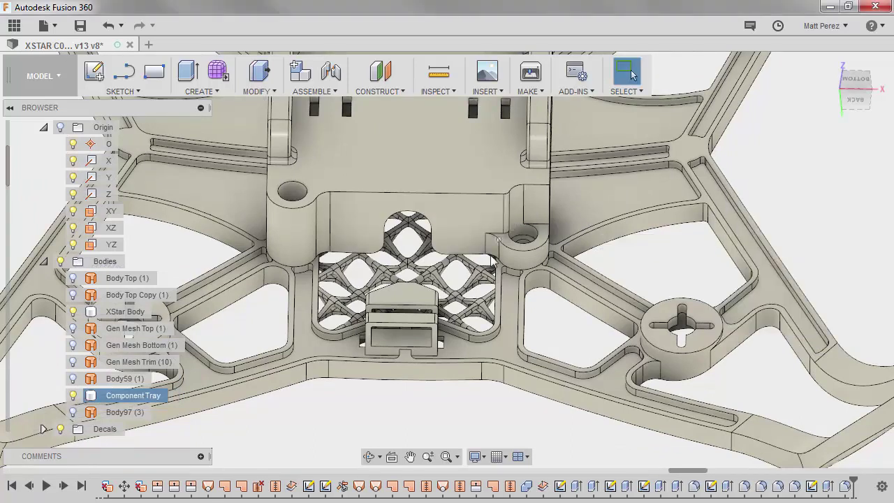
Set up a Mirror of type Features with the corner boss cut and its edge fillet as the objects.
scroll(517, 258, "down", 3)
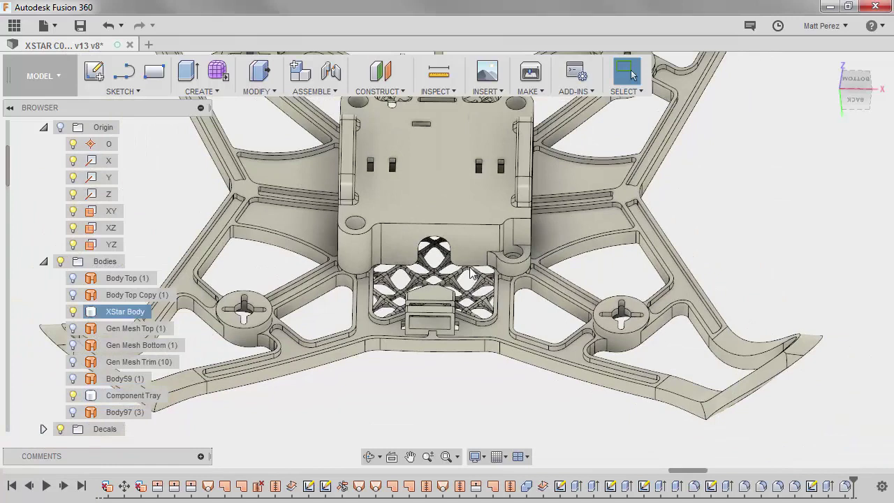
left_click(199, 91)
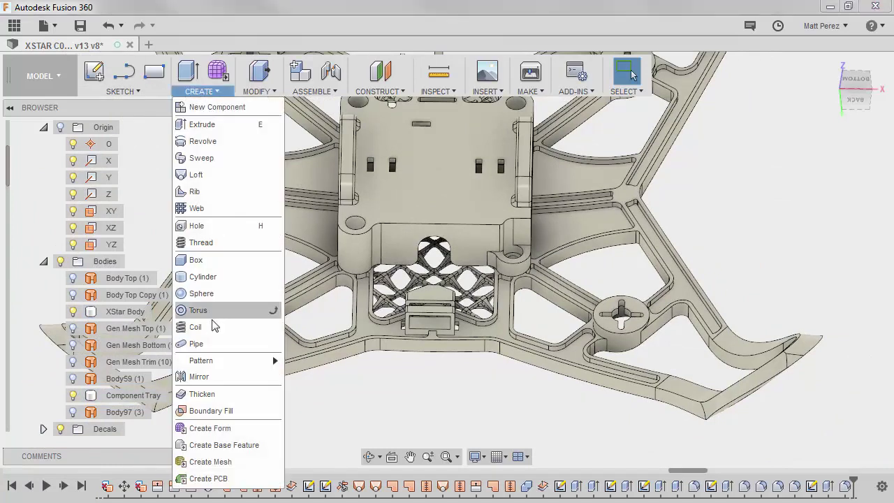
left_click(204, 377)
left_click(847, 197)
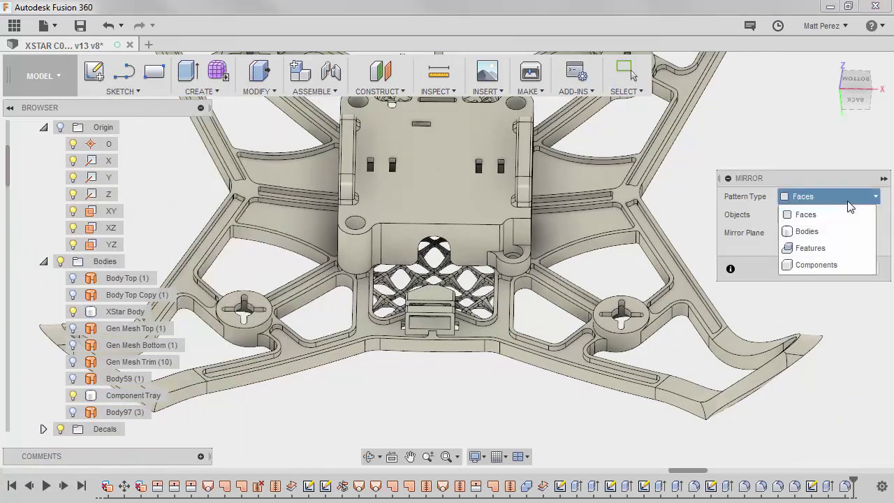
left_click(829, 248)
left_click(828, 487)
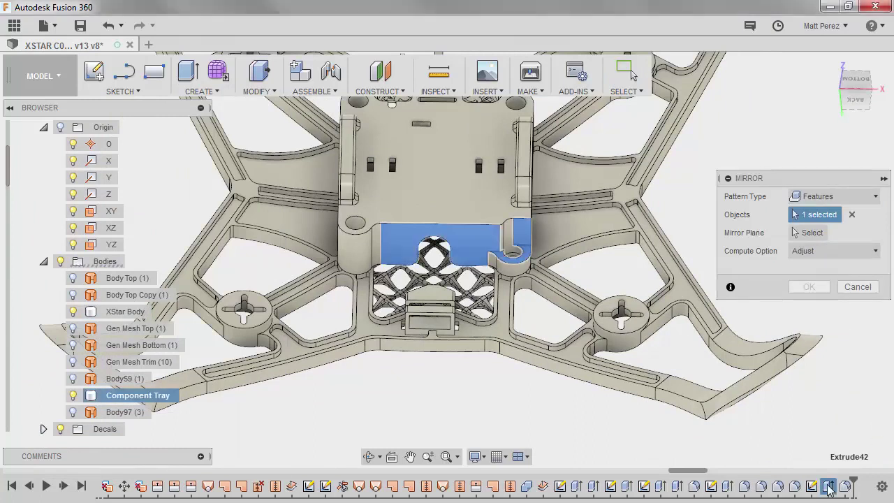
left_click(846, 487)
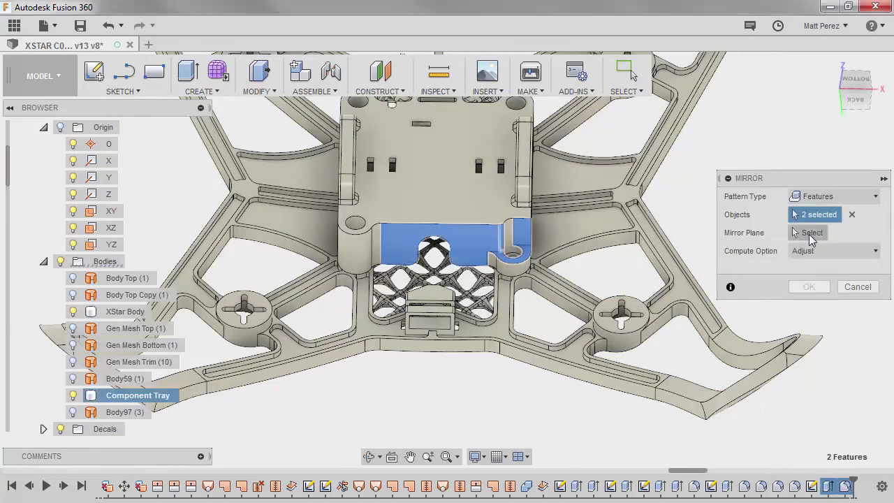
Try to mirror the cut and fillet about the YZ plane with the Adjust compute option.
left_click(811, 233)
scroll(531, 311, "down", 3)
middle_click_drag(531, 311, 509, 305, "shift")
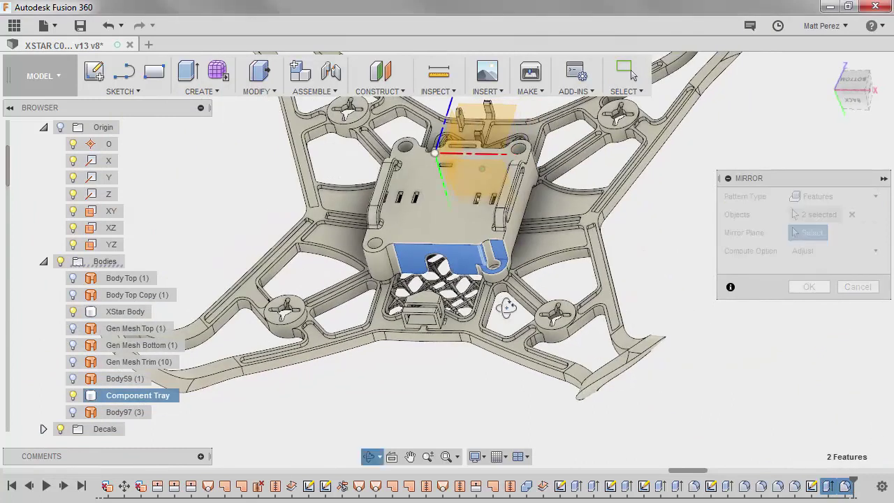
left_click(447, 144)
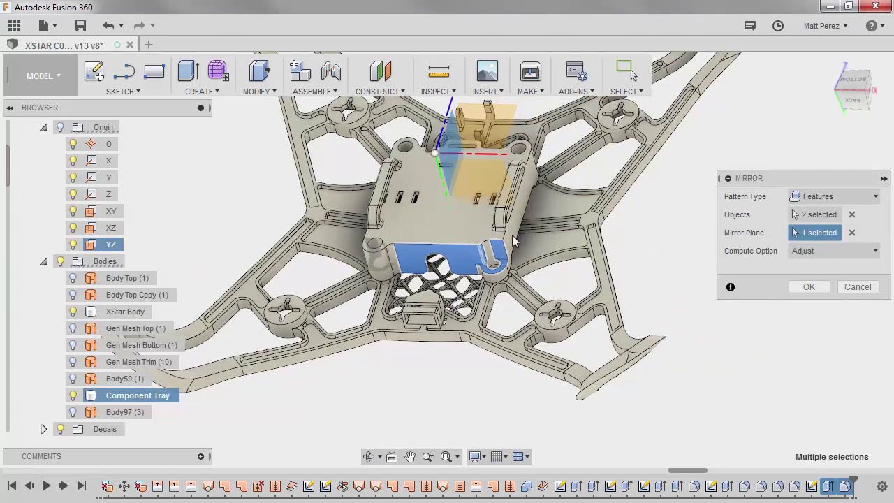
left_click(805, 288)
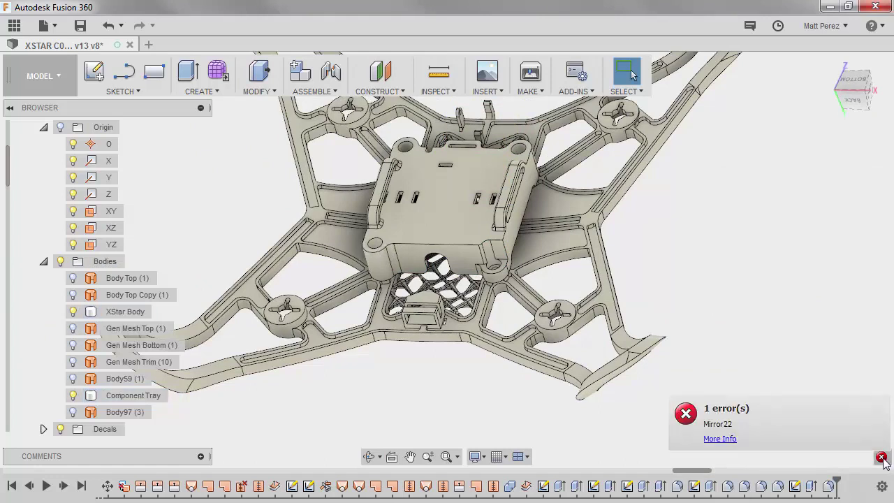
left_click(718, 437)
left_click(856, 425)
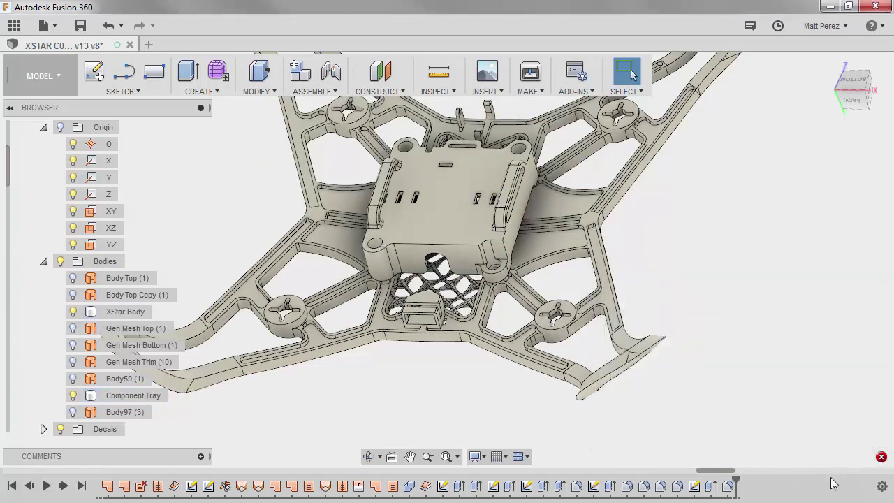
Set up a new Features mirror with only the corner boss cut as its object.
left_click(150, 92)
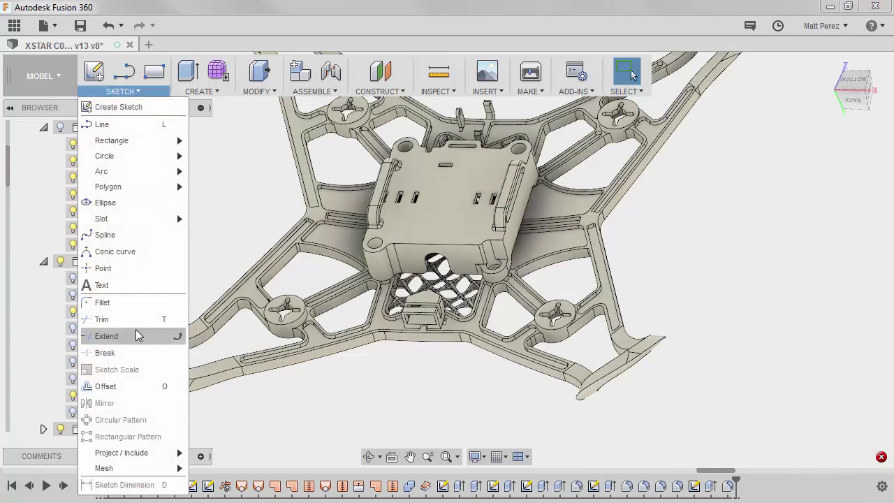
left_click(201, 91)
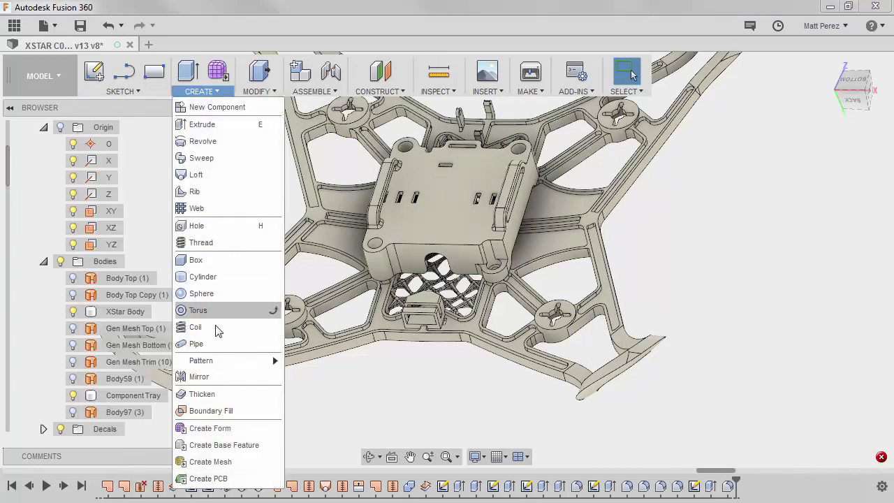
left_click(216, 376)
left_click(831, 197)
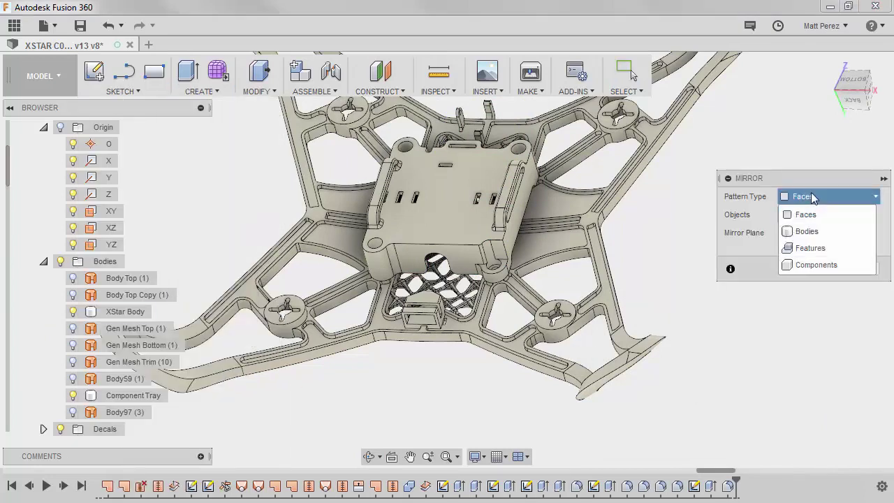
left_click(810, 247)
left_click(711, 486)
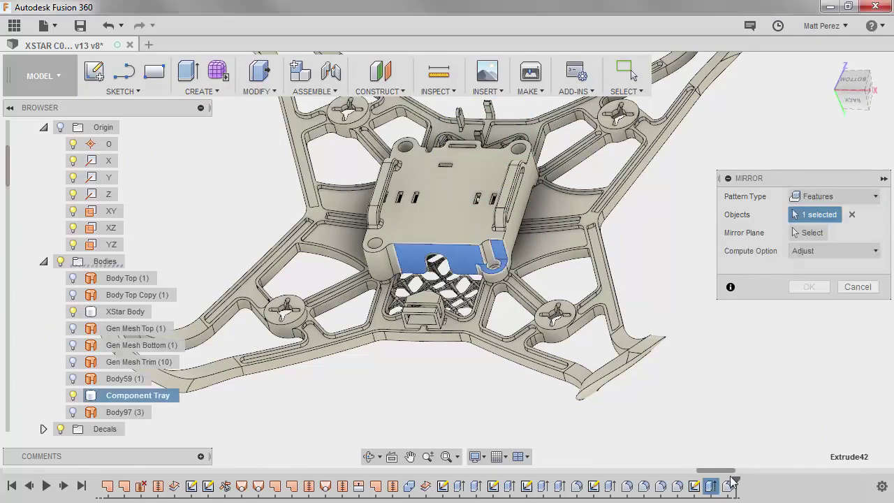
Try to mirror the cut about the YZ plane with a different compute option, and review the error details.
left_click(809, 234)
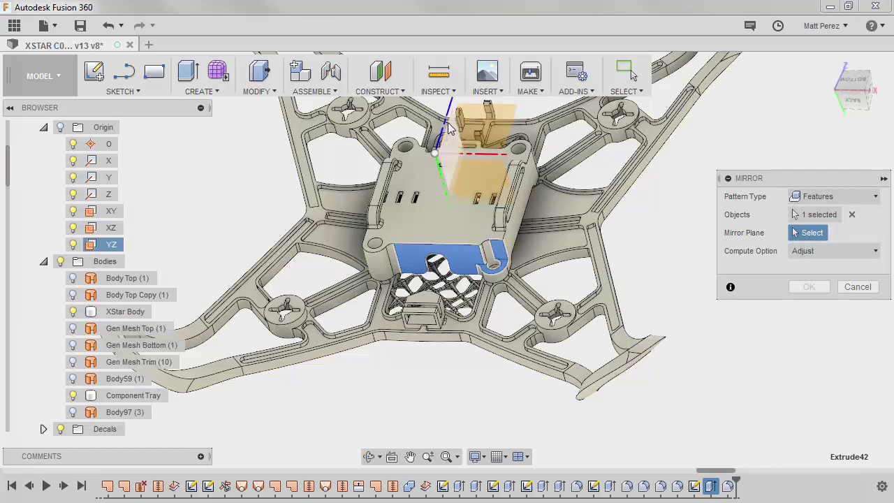
left_click(450, 129)
left_click(819, 250)
left_click(821, 271)
left_click(811, 288)
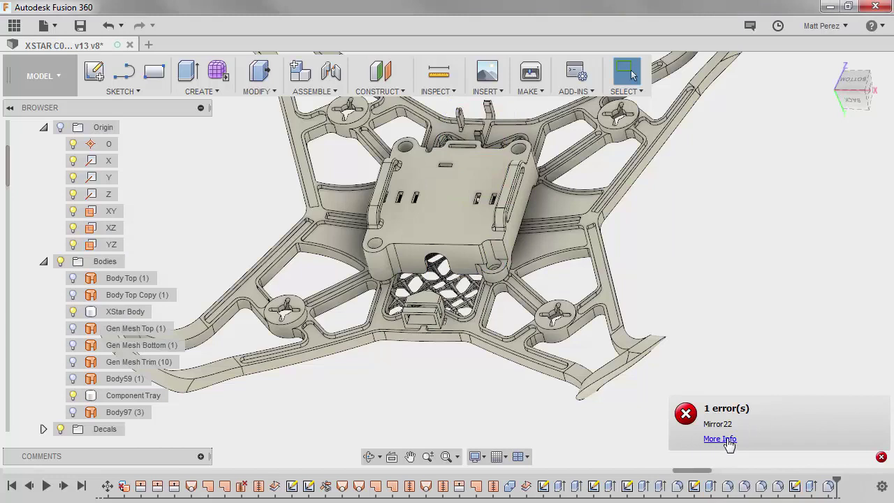
left_click(720, 439)
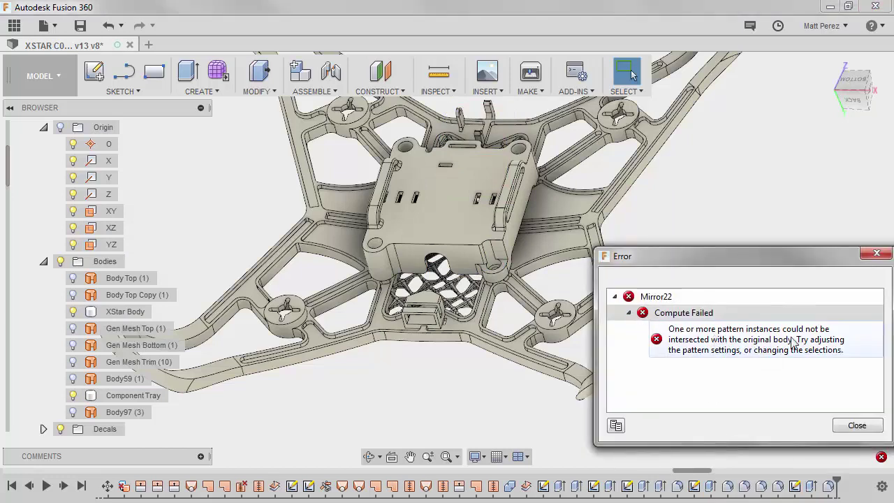
left_click(859, 427)
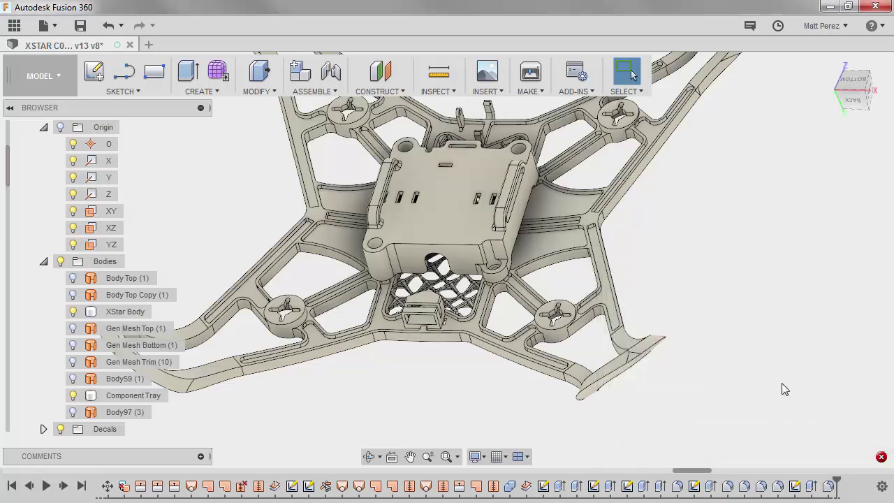
Edit the corner cut's sketch and draw two lines from the origin, one about 23 mm long toward the mesh and a shorter sideways one.
double_click(797, 485)
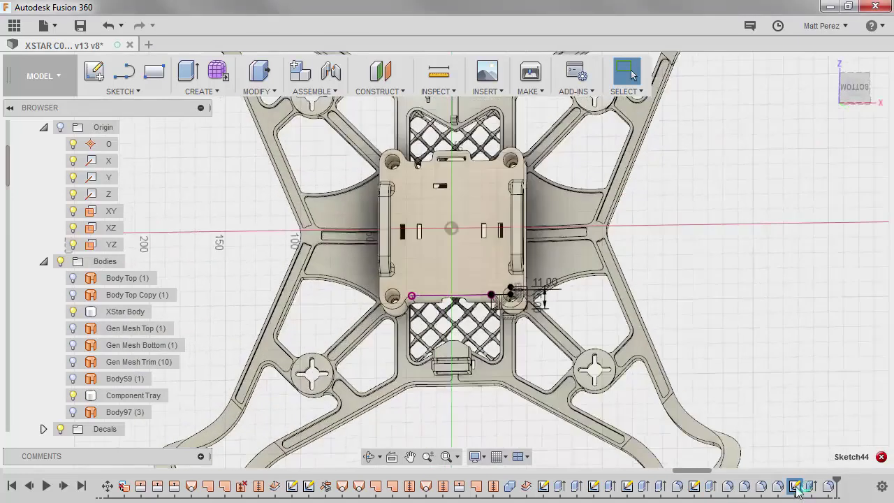
key("l")
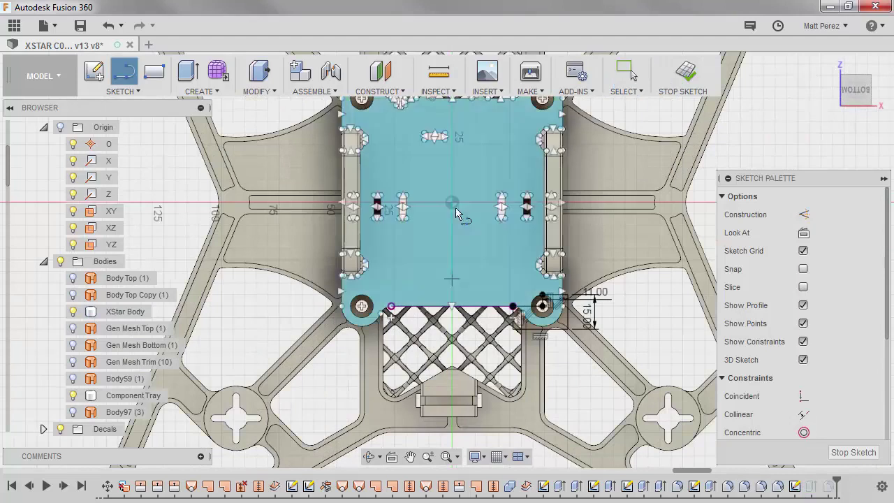
left_click(453, 202)
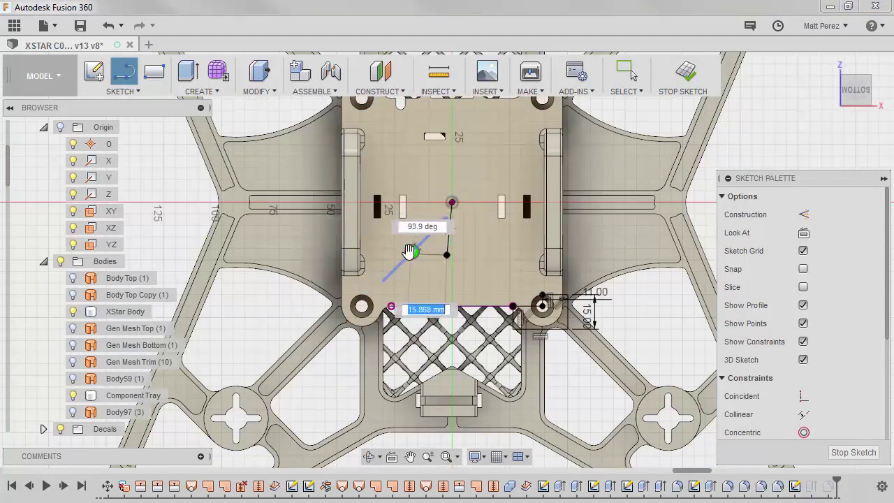
left_click(412, 252)
left_click(453, 202)
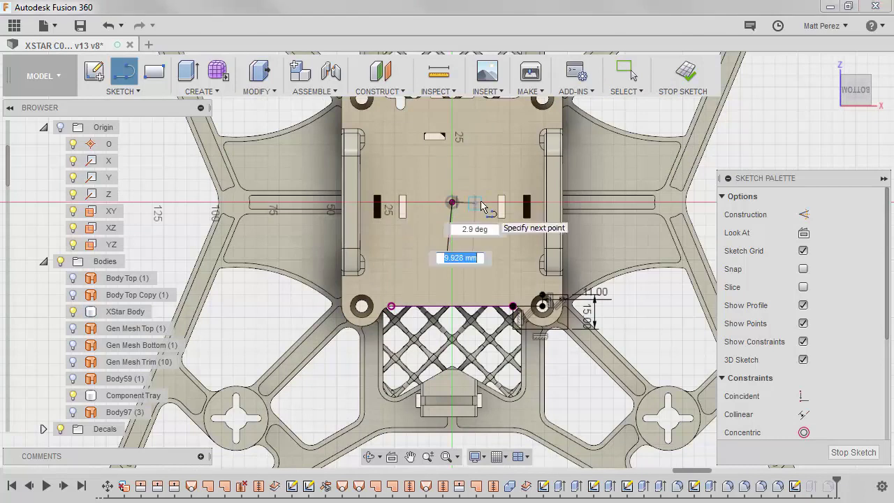
left_click(496, 225)
key("Escape")
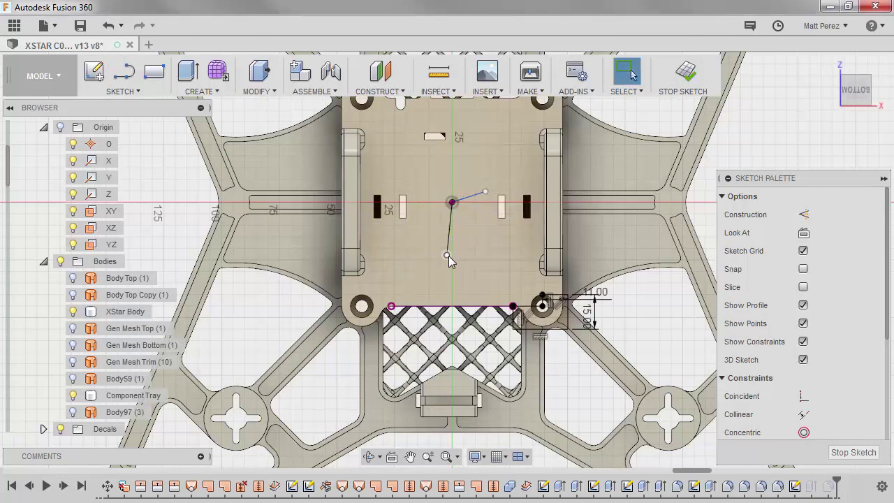
Constrain the two origin lines vertical and horizontal, and convert them to construction lines.
left_click(449, 245)
right_click(449, 238)
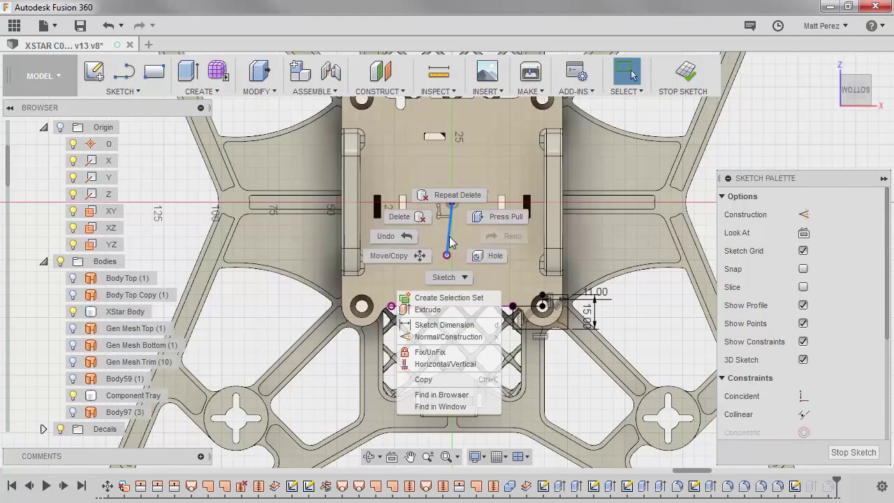
left_click(445, 364)
right_click(469, 201)
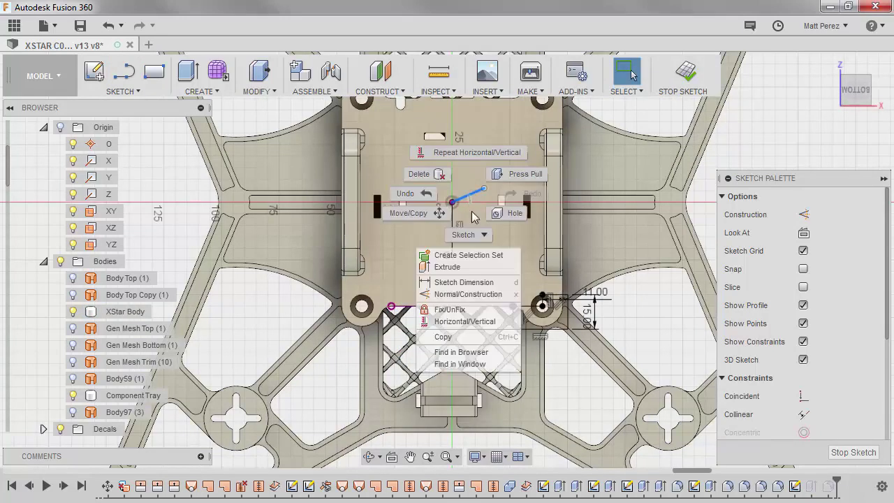
left_click(489, 311)
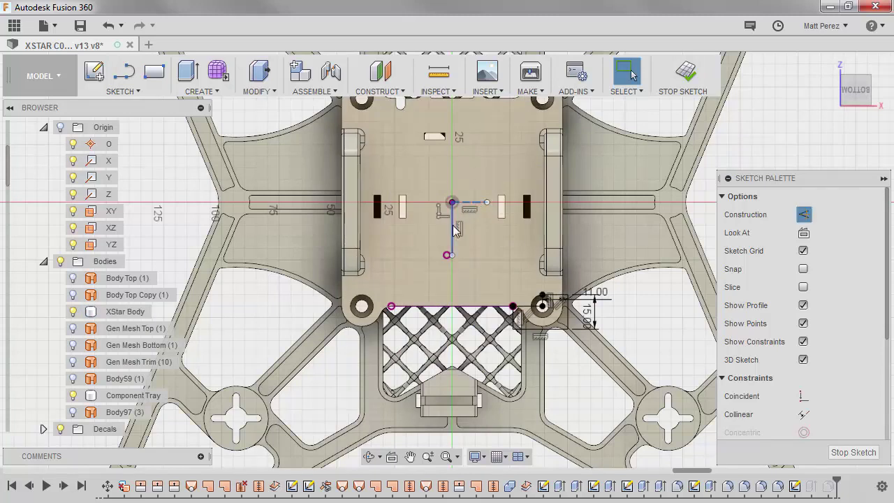
left_click(486, 271)
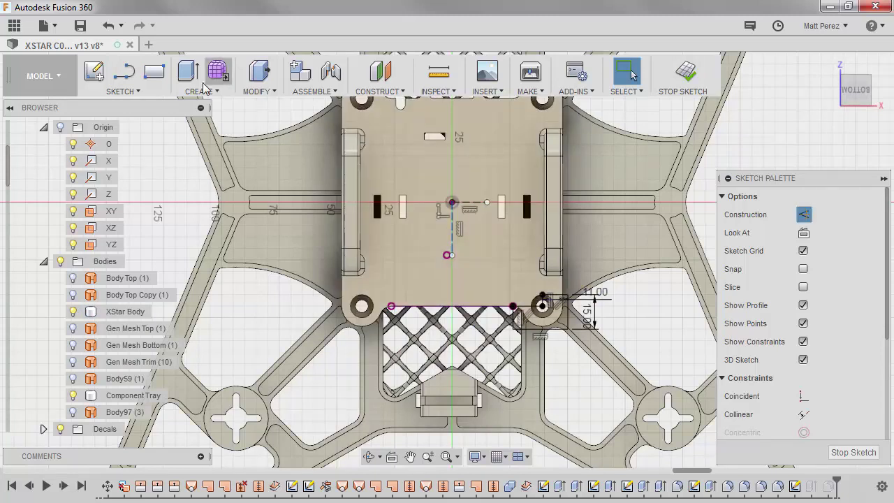
Start a sketch Mirror and select the lines of the corner cut profile as its objects.
left_click(133, 91)
left_click(105, 306)
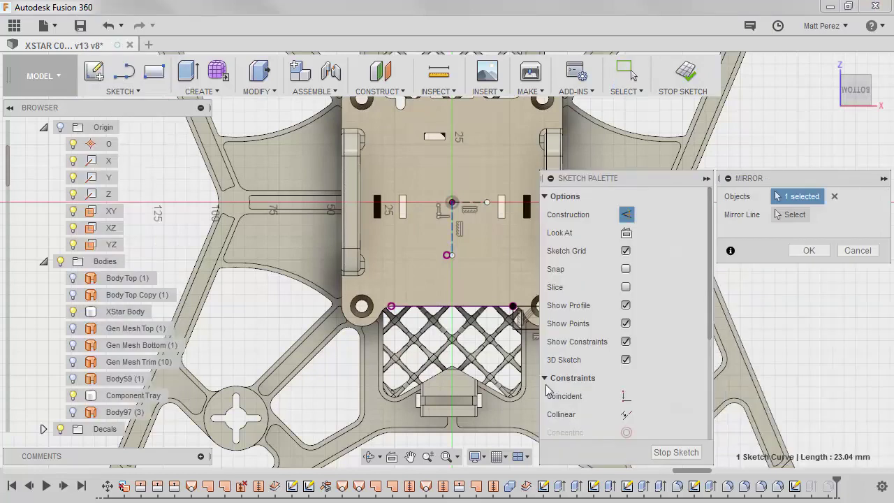
scroll(471, 329, "up", 3)
scroll(472, 337, "down", 3)
scroll(410, 302, "up", 5)
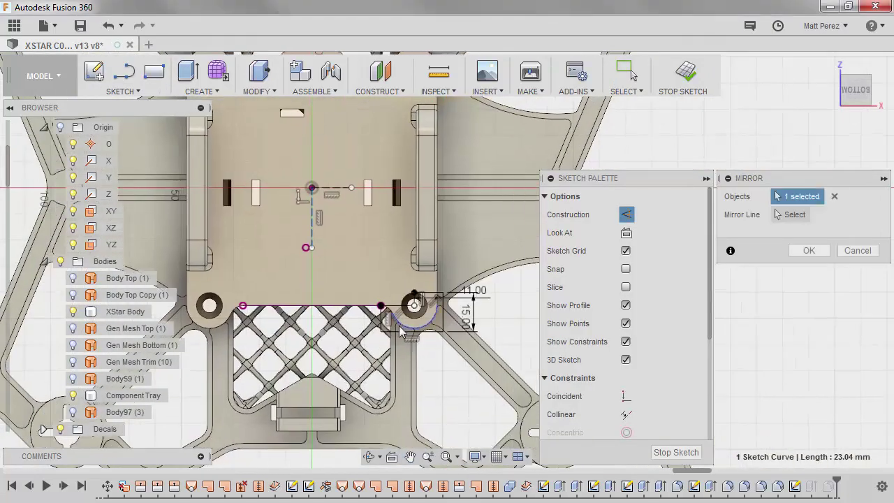
left_click(396, 302)
left_click(373, 316)
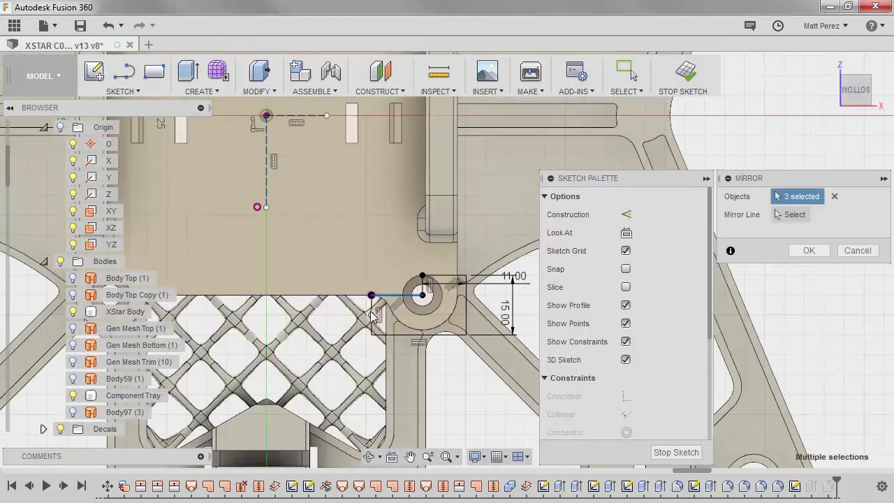
left_click(371, 327)
left_click(419, 334)
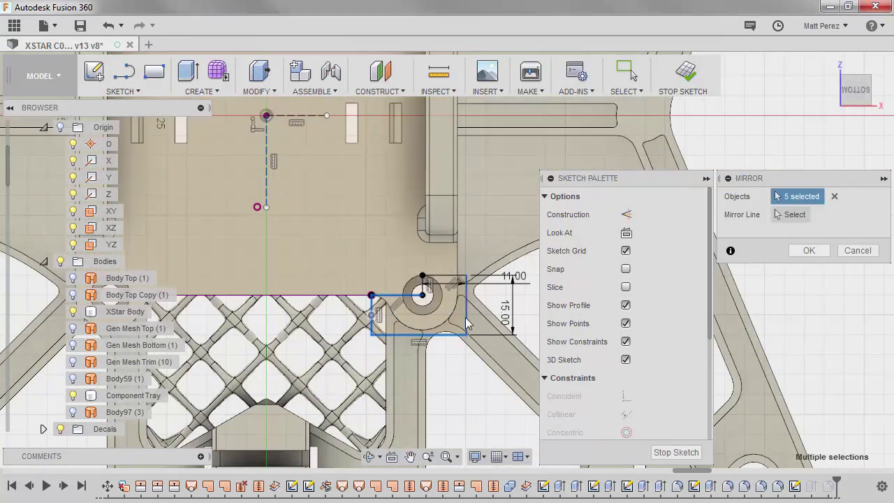
left_click(433, 277)
left_click(783, 218)
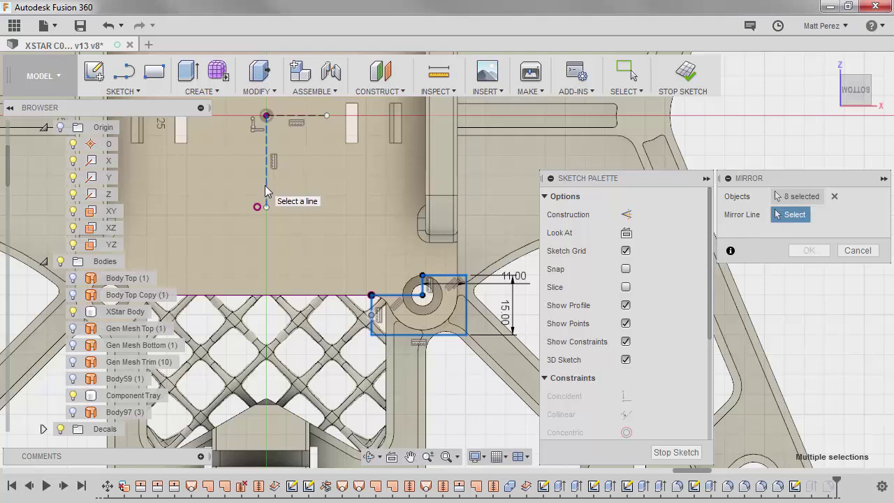
Remove the vertical construction line from the mirror objects and mirror the corner profile about that line.
scroll(345, 203, "down", 2)
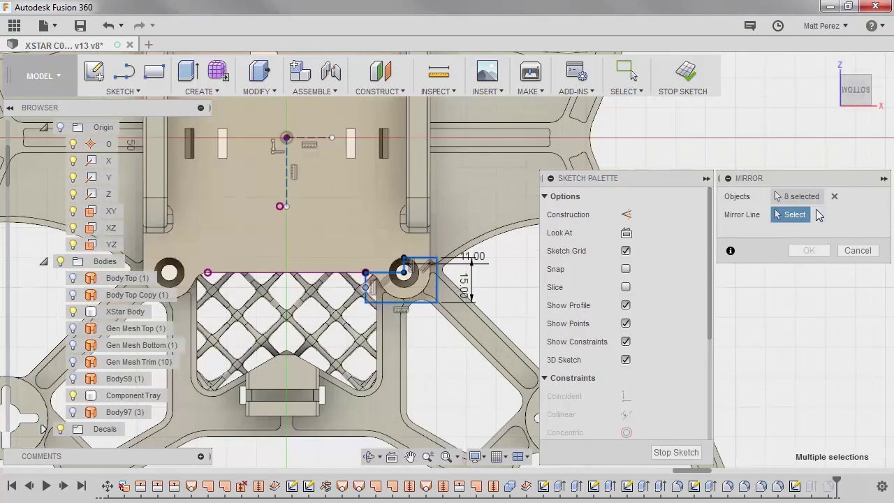
left_click(286, 187)
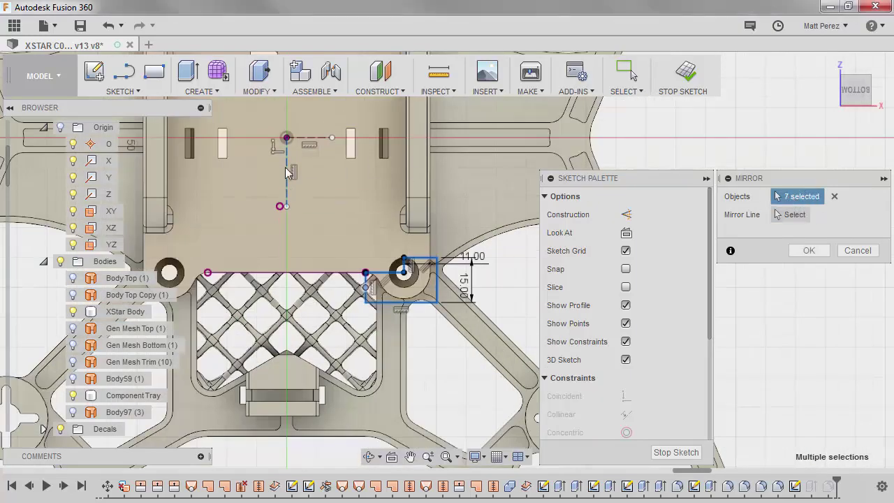
left_click(797, 216)
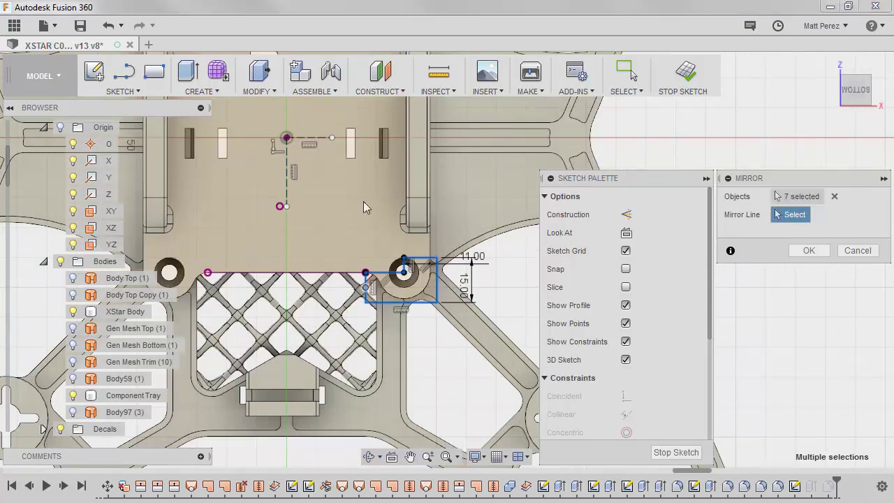
left_click(288, 190)
scroll(357, 206, "down", 2)
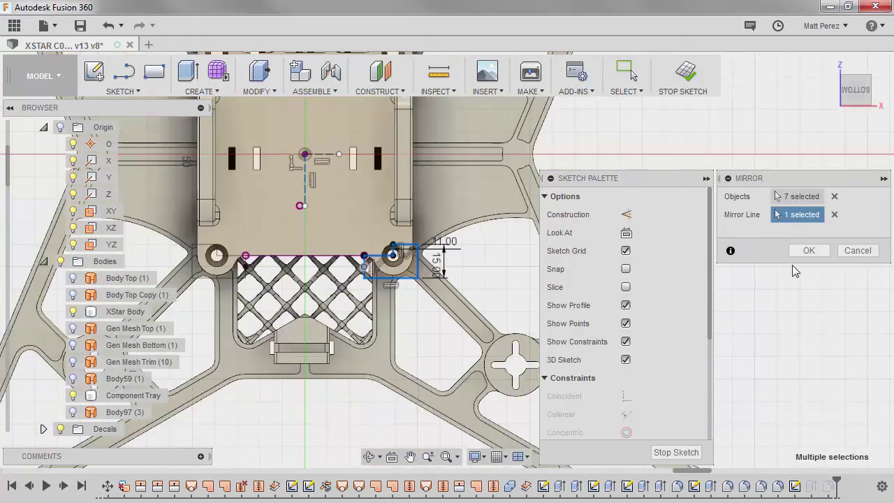
left_click(808, 250)
Start another sketch Mirror and select the lines of both corner profiles on the mesh side as its objects.
scroll(517, 297, "down", 2)
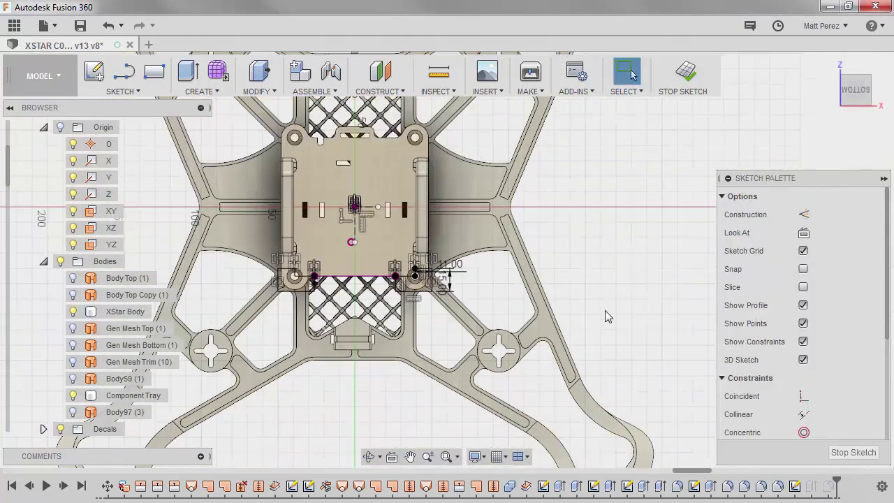
right_click_drag(606, 312, 608, 201)
scroll(354, 279, "up", 5)
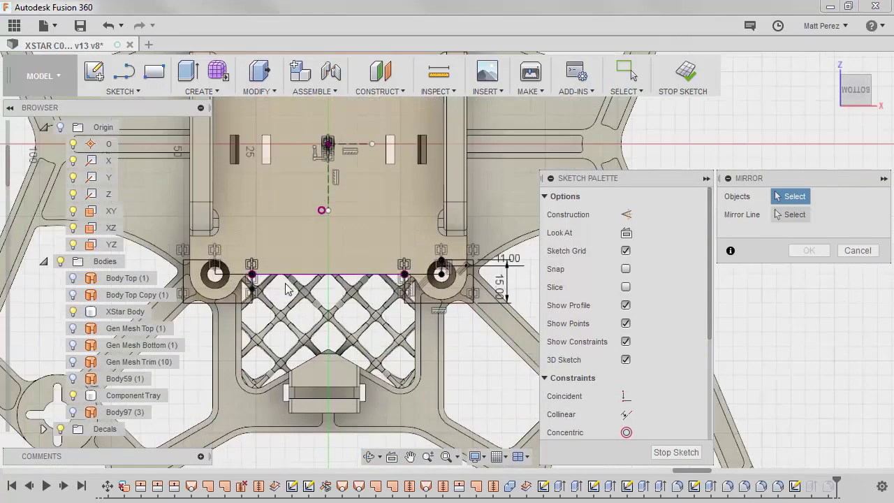
left_click(179, 270)
scroll(187, 262, "down", 2)
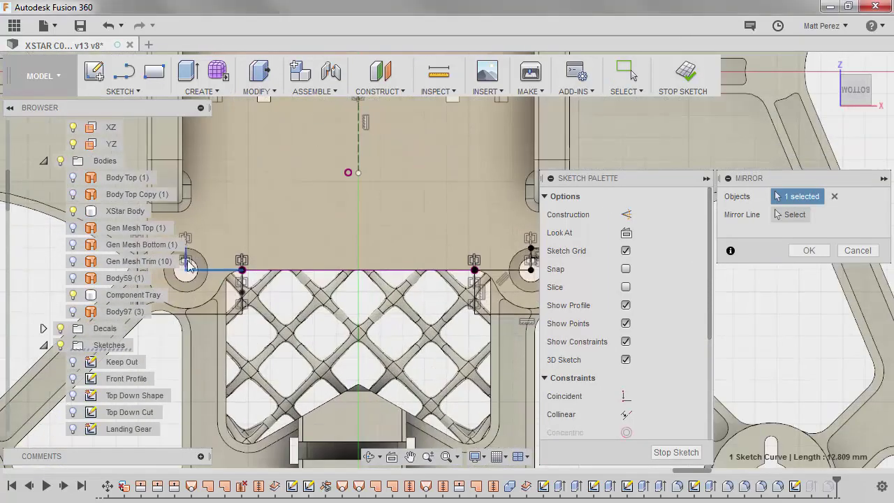
left_click(243, 304)
left_click(235, 313)
middle_click_drag(260, 300, 329, 301)
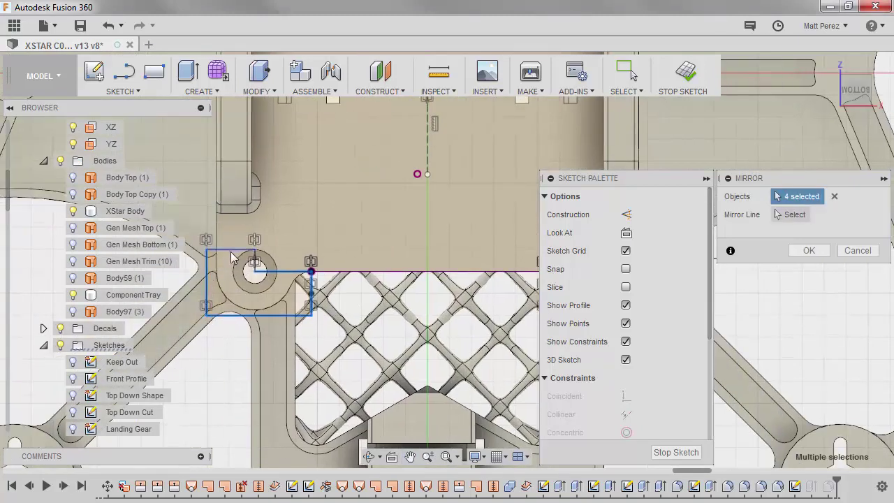
scroll(255, 259, "up", 3)
left_click(258, 263)
scroll(374, 277, "down", 3)
middle_click_drag(462, 277, 234, 269)
scroll(385, 278, "up", 2)
left_click(351, 315)
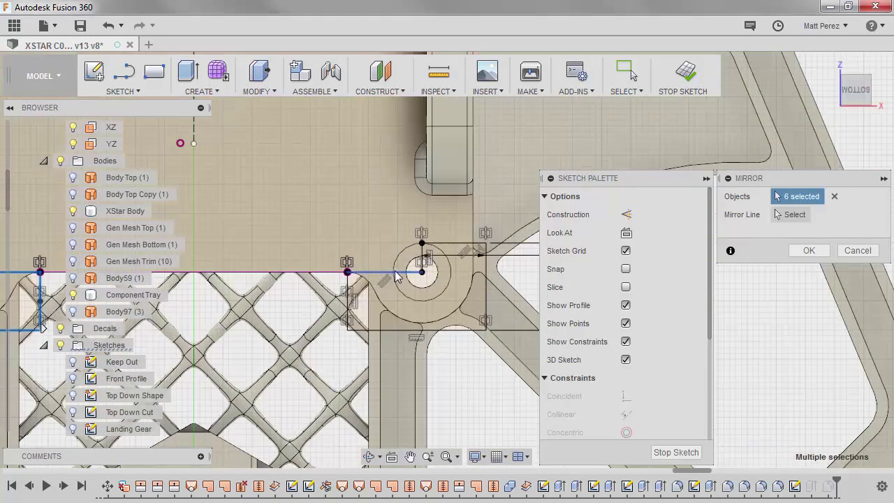
left_click(366, 330)
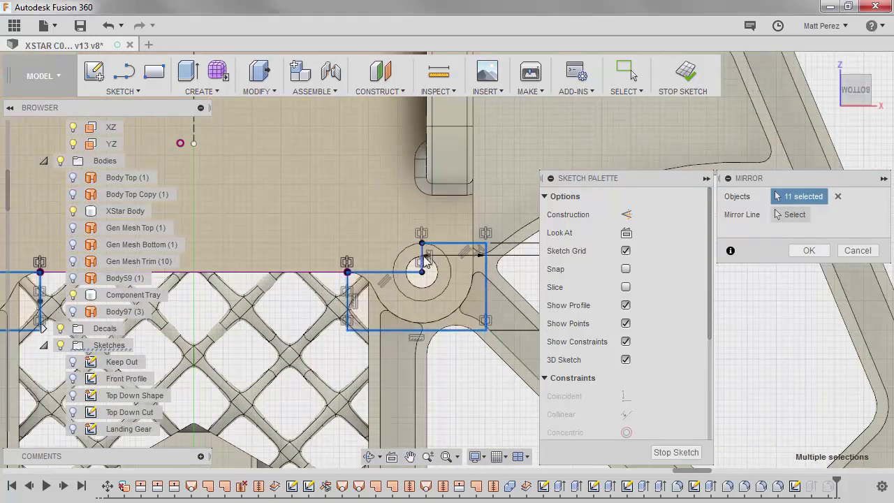
scroll(423, 260, "down", 4)
Mirror both corner profiles about the horizontal construction line and finish the sketch.
left_click(795, 214)
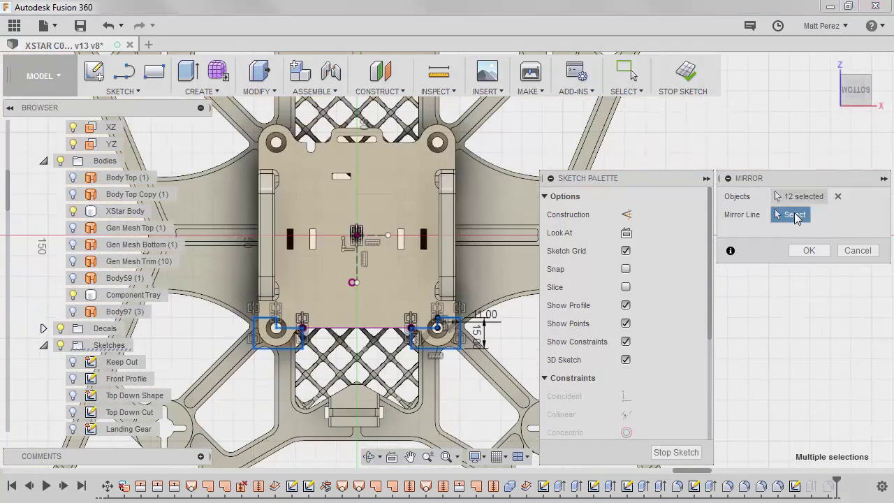
left_click(377, 238)
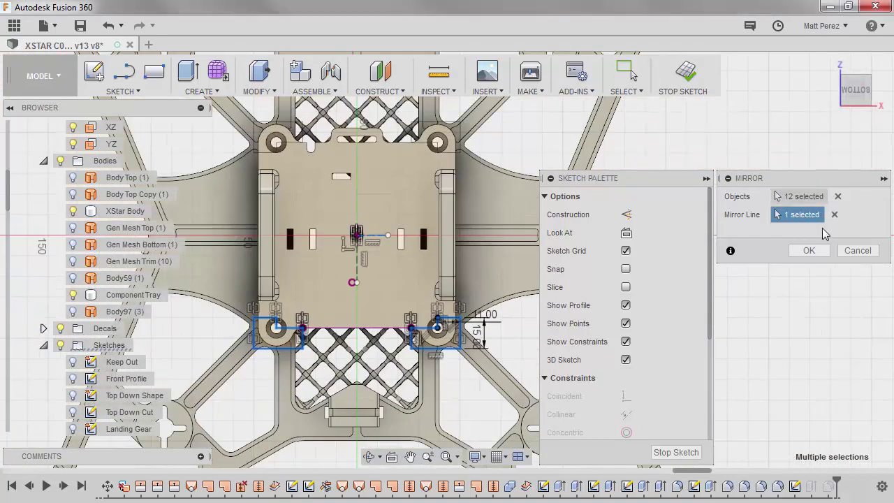
left_click(808, 250)
left_click(685, 73)
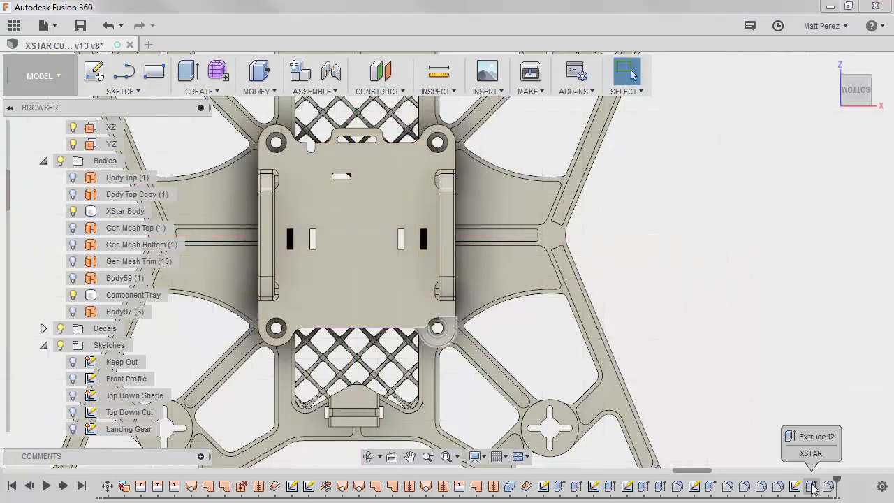
Edit the -18 mm corner cut extrusion to include the mirrored profiles at the other three corners.
double_click(827, 487)
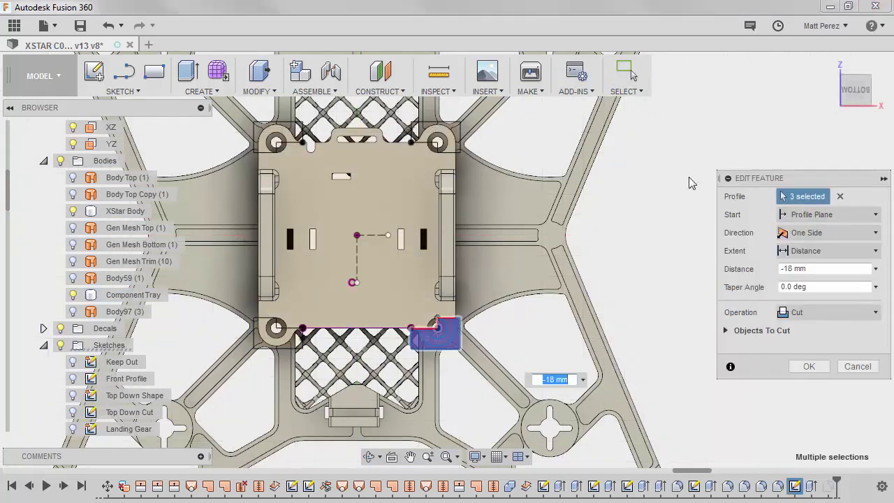
left_click(449, 141)
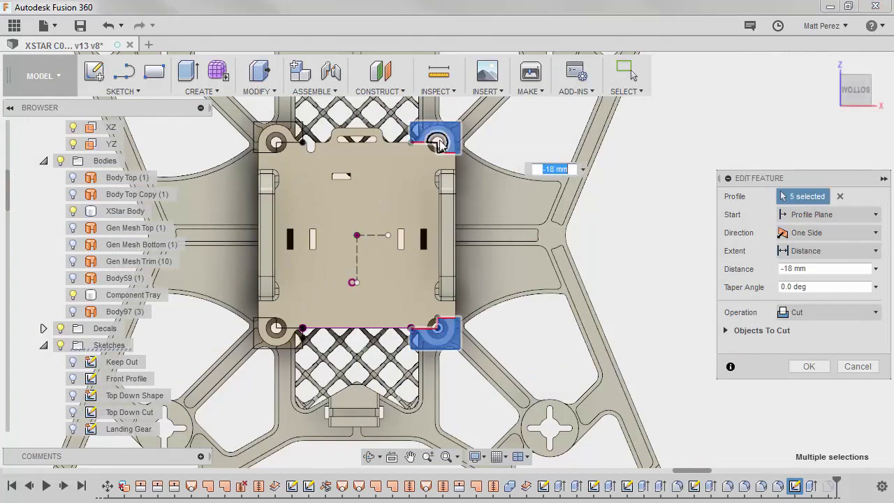
left_click(278, 141)
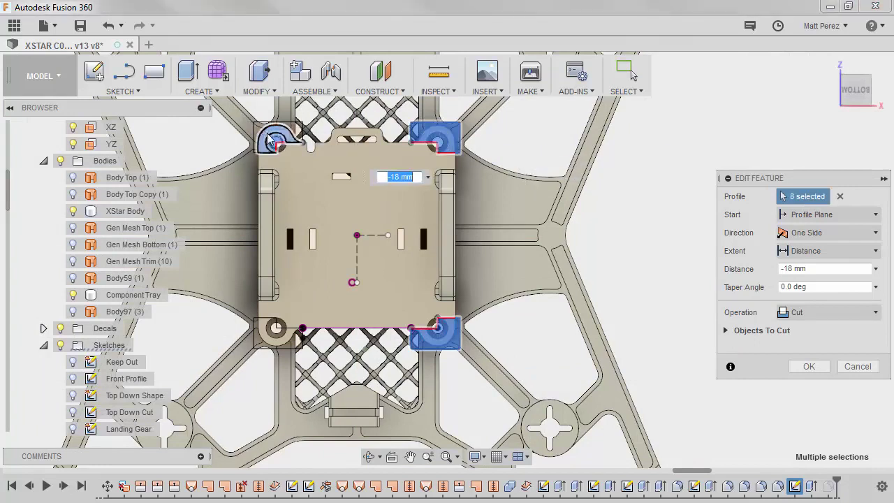
left_click(264, 136)
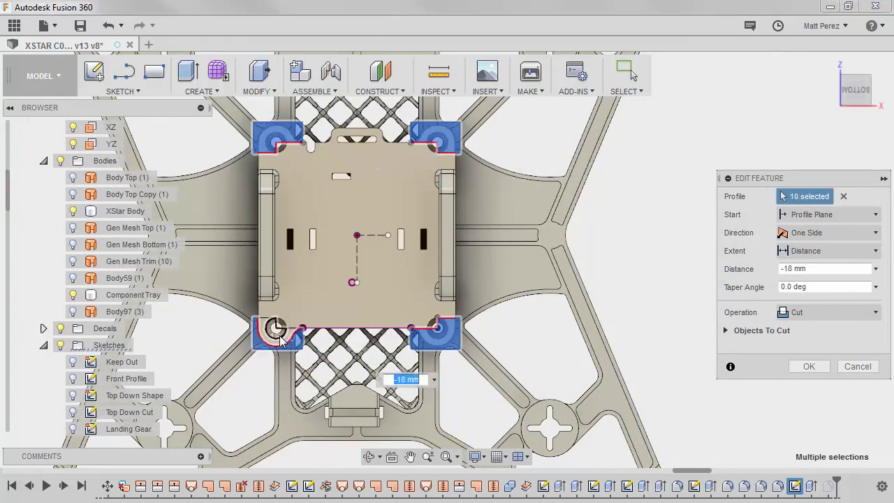
left_click(265, 339)
middle_click_drag(572, 359, 575, 292, "shift")
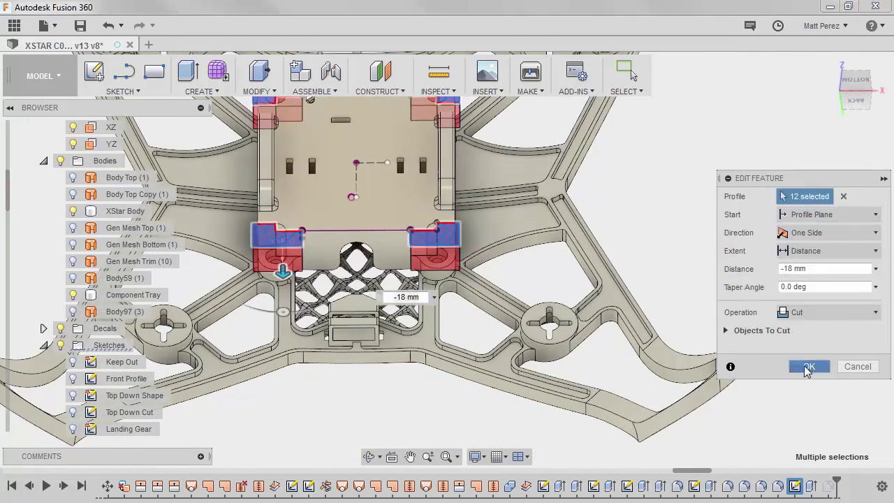
left_click(807, 368)
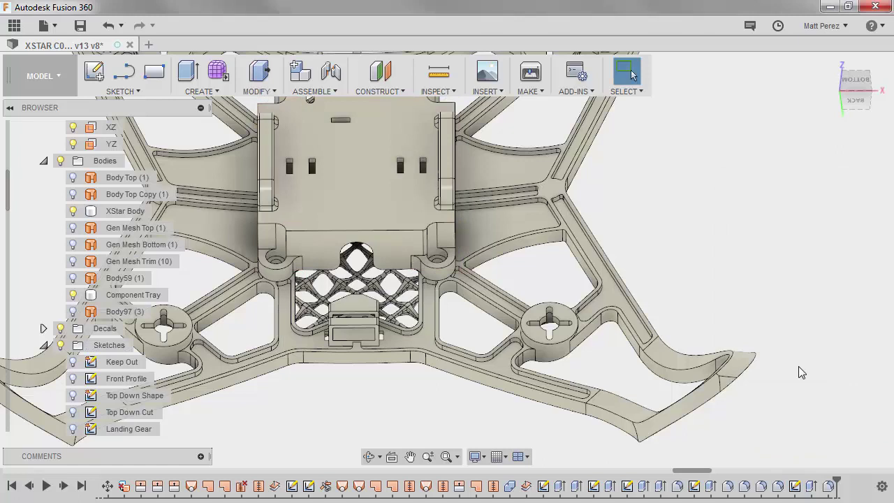
Edit the existing 2 mm fillet to add the matching inner vertical edges of the other three corner cuts.
double_click(828, 487)
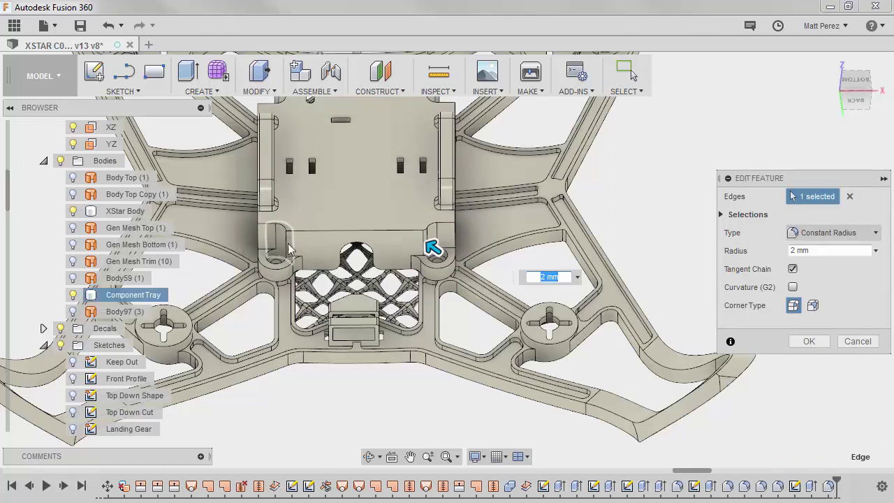
scroll(291, 242, "up", 3)
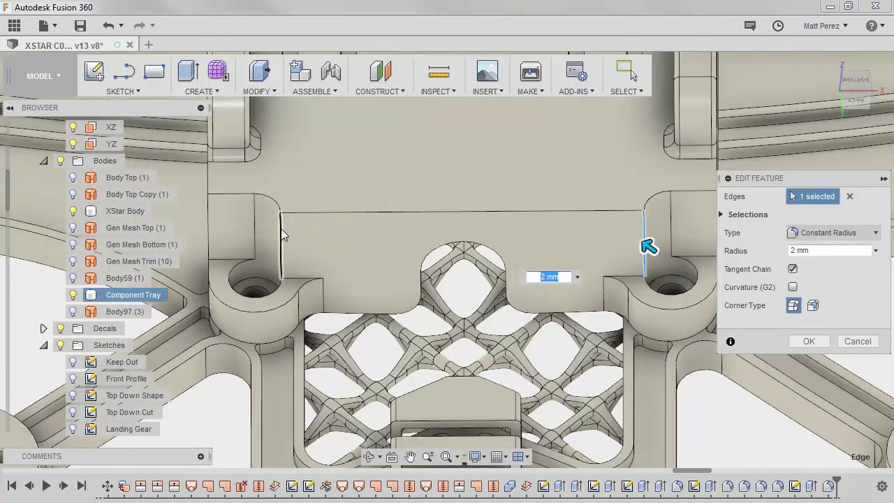
left_click(286, 237)
scroll(324, 304, "down", 3)
scroll(339, 149, "up", 4)
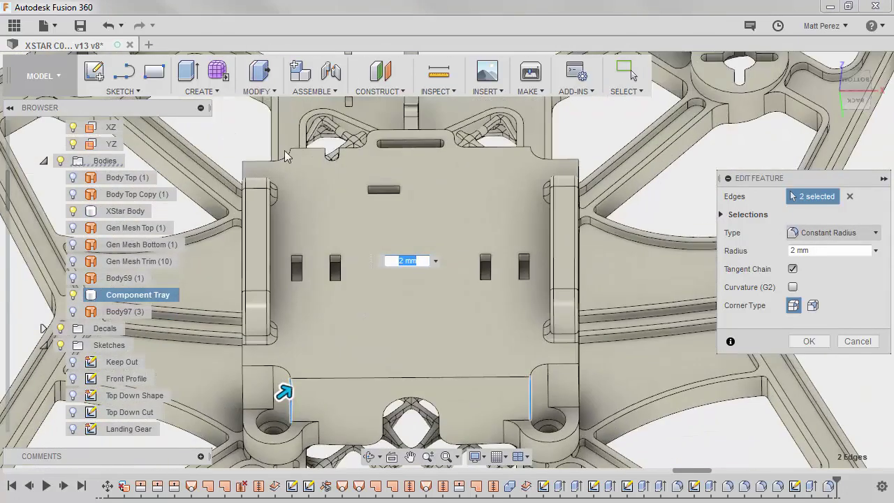
left_click(293, 162)
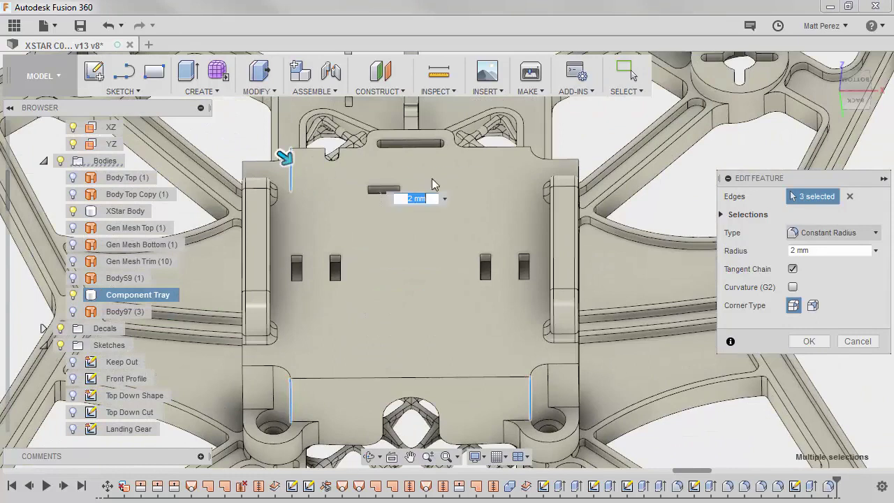
left_click(528, 158)
left_click(809, 340)
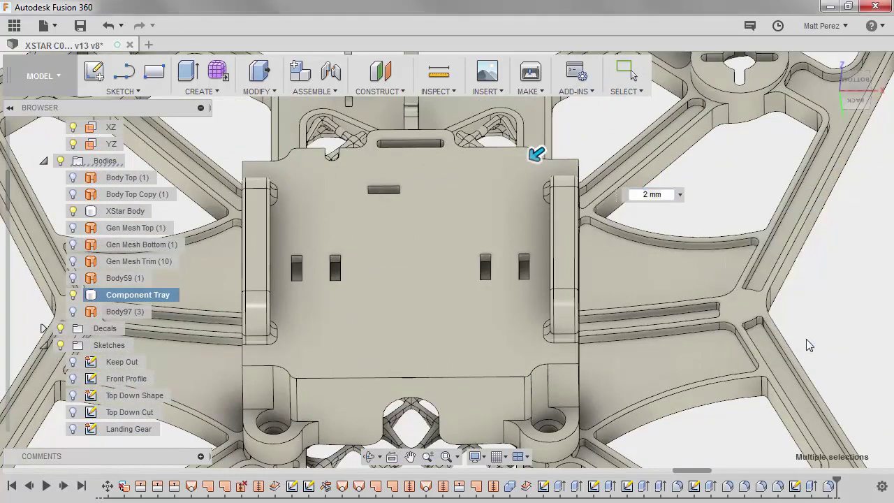
Fillet the four outer edges where the tray's side walls meet the corner cuts with a 2 mm radius.
scroll(619, 283, "down", 3)
middle_click_drag(543, 257, 519, 307, "shift")
scroll(568, 367, "up", 3)
key("f")
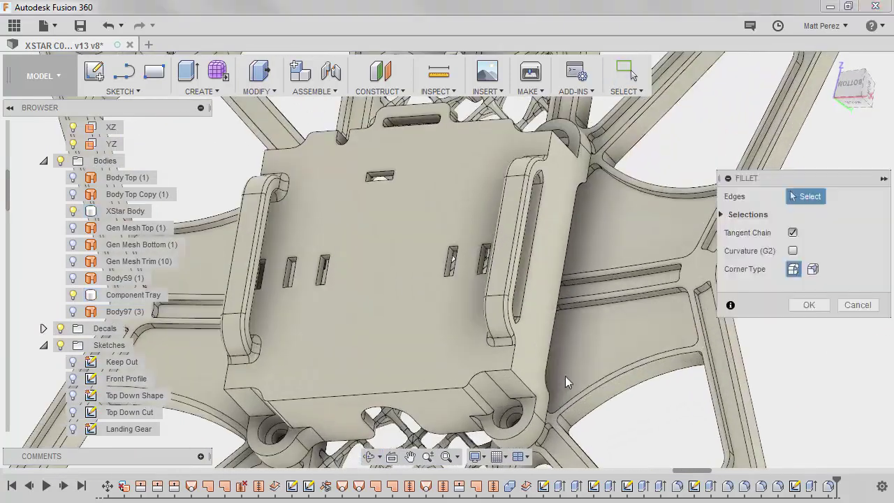
left_click(537, 363)
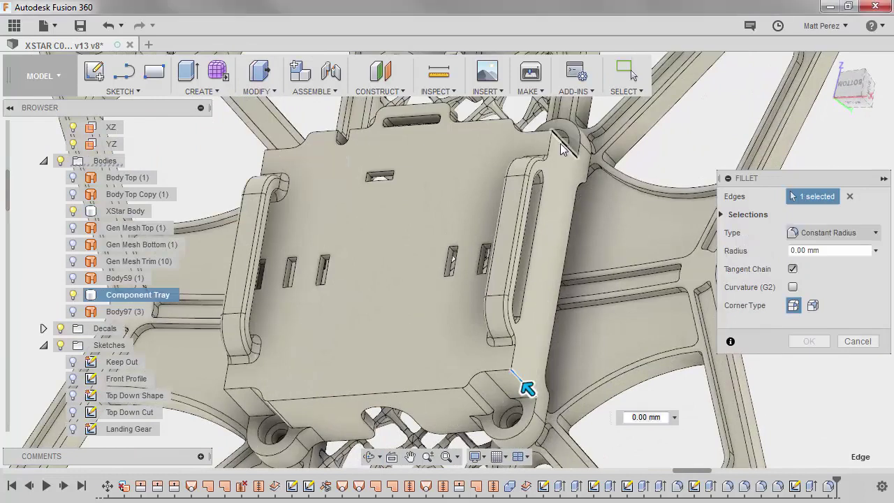
left_click(563, 141)
left_click(271, 159)
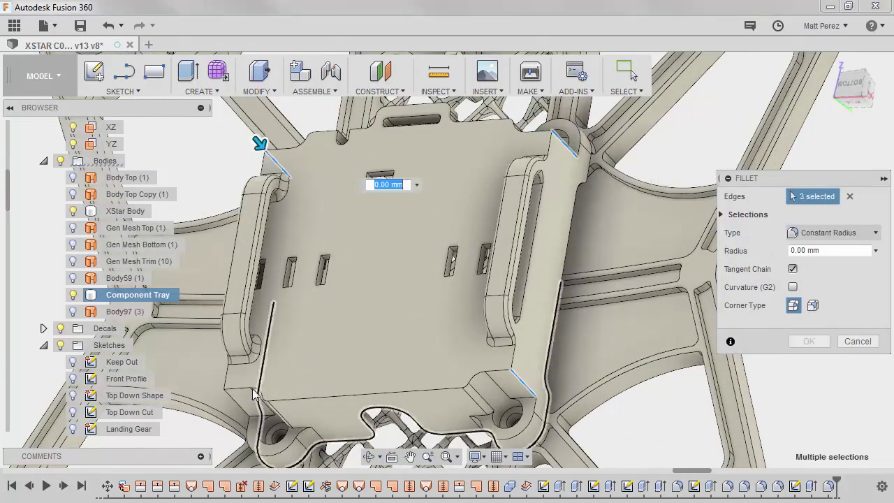
left_click(236, 401)
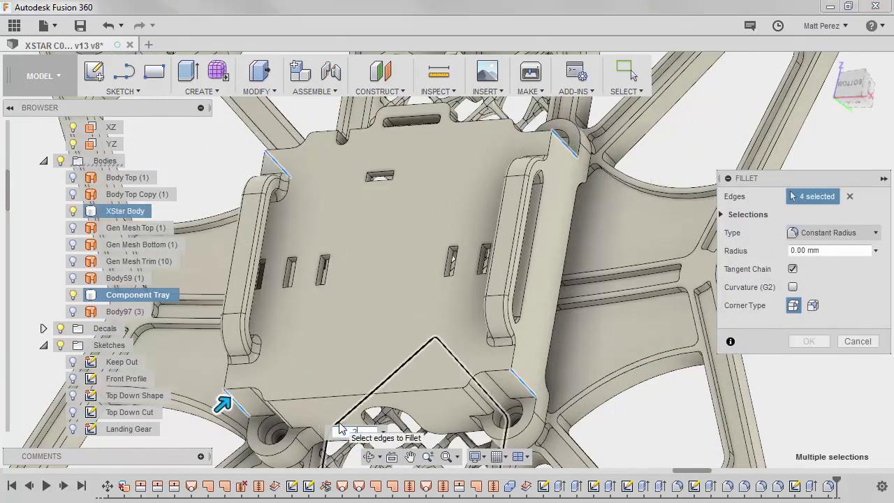
left_click(810, 341)
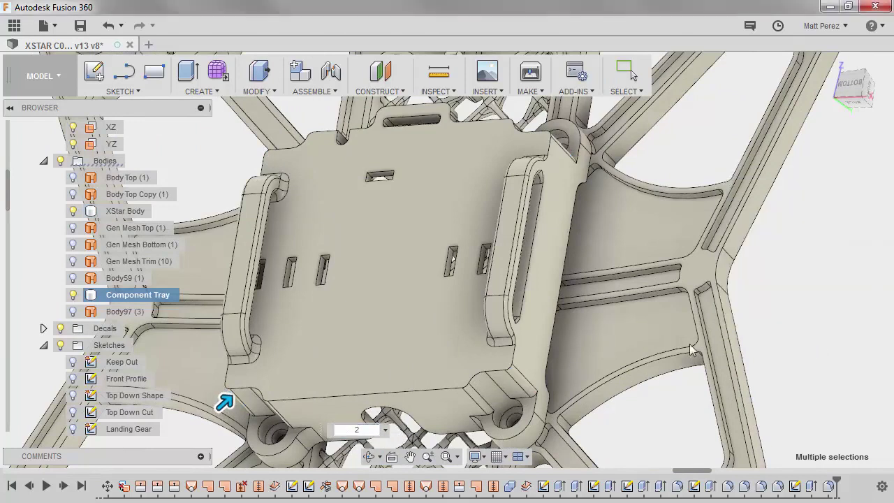
scroll(706, 314, "down", 6)
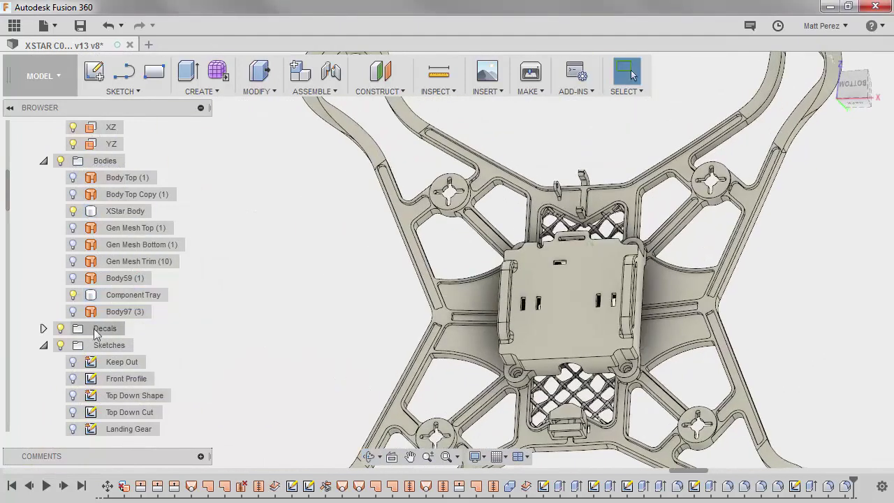
Check the physical properties of the Component Tray body, including its mass, area and volume.
right_click(131, 299)
left_click(177, 129)
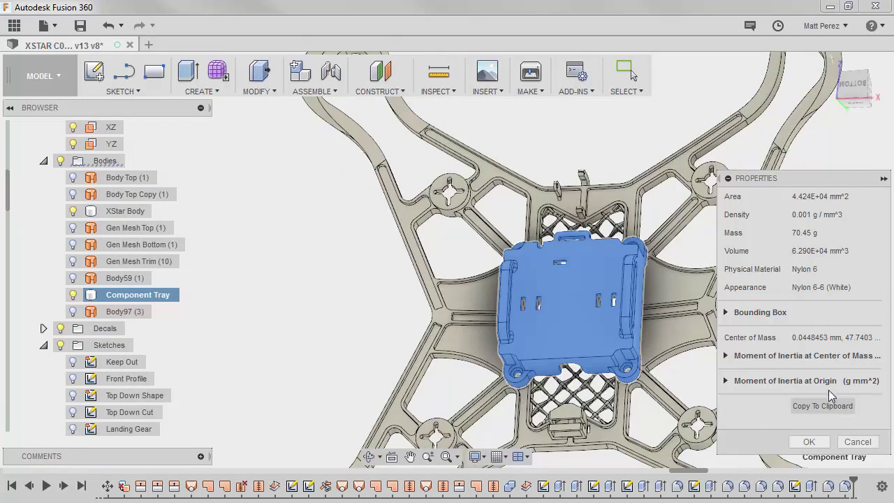
left_click(809, 442)
Collapse the XSTAR component's contents in the browser and activate the top-level XSTAR C04-W2-L1 assembly.
scroll(699, 380, "down", 5)
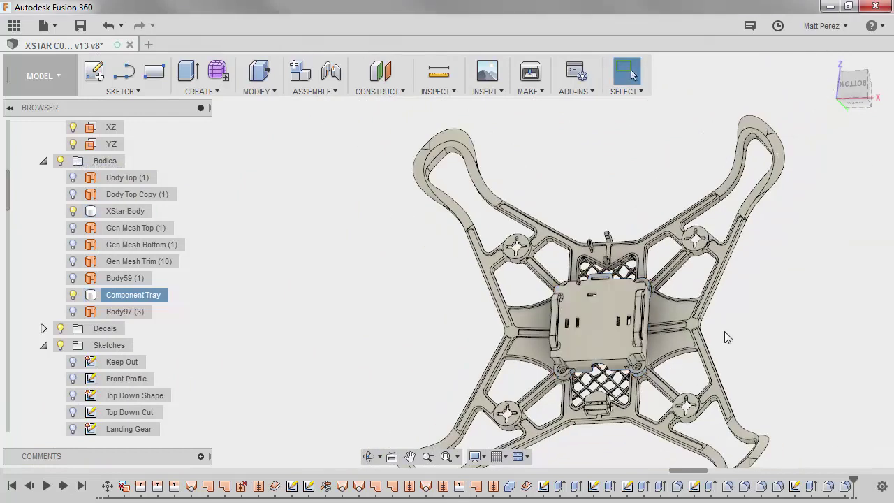
middle_click_drag(465, 319, 593, 336, "shift")
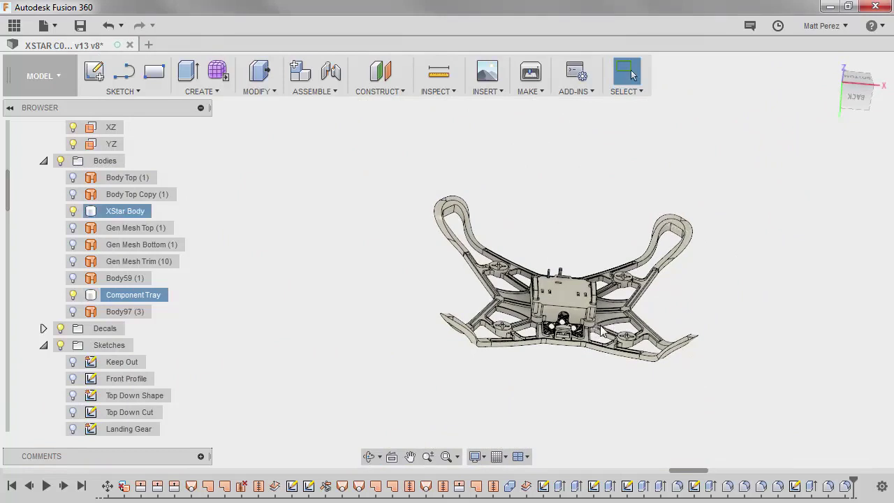
middle_click_drag(563, 239, 548, 342, "shift")
left_click(44, 162)
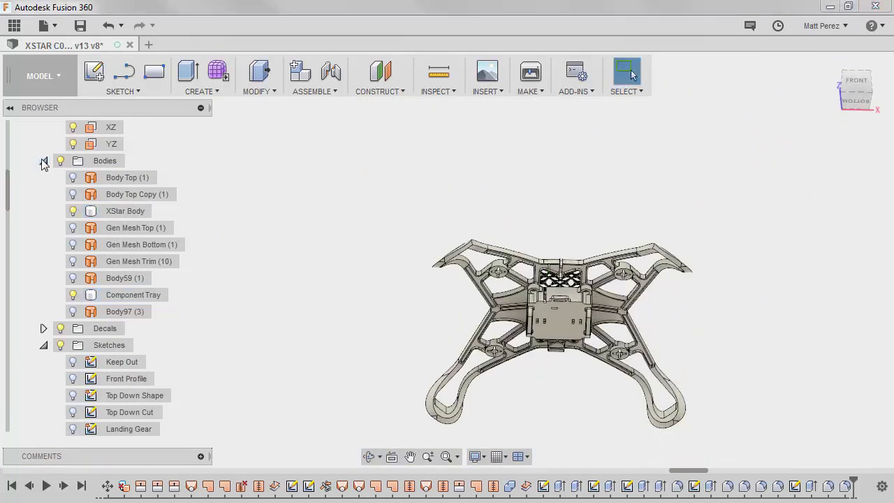
left_click(44, 161)
scroll(47, 167, "up", 5)
left_click(31, 177)
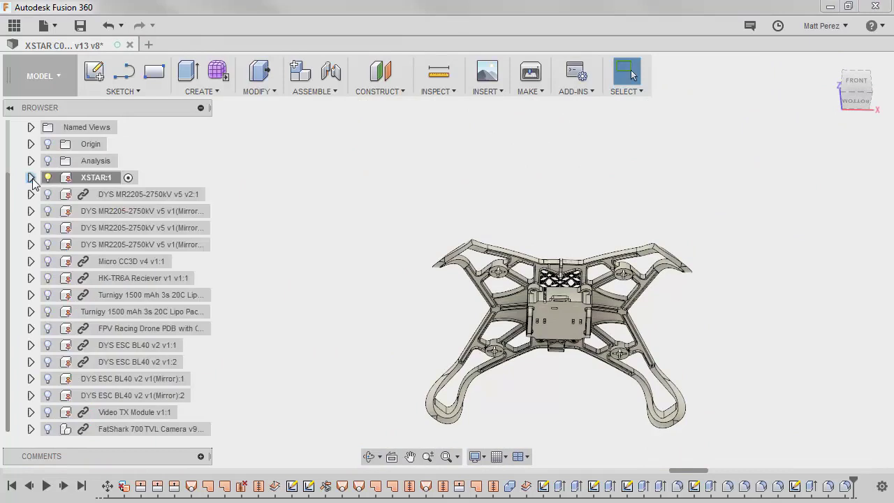
scroll(32, 180, "up", 2)
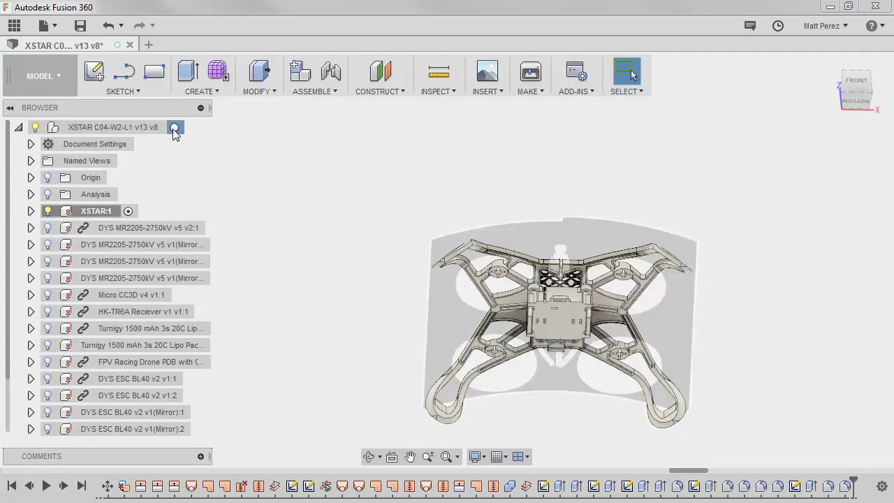
Show all hidden hardware components, from the first DYS MR2205-2750kV motor through the FatShark 700 TVL Camera.
left_click(121, 228)
scroll(110, 378, "down", 2)
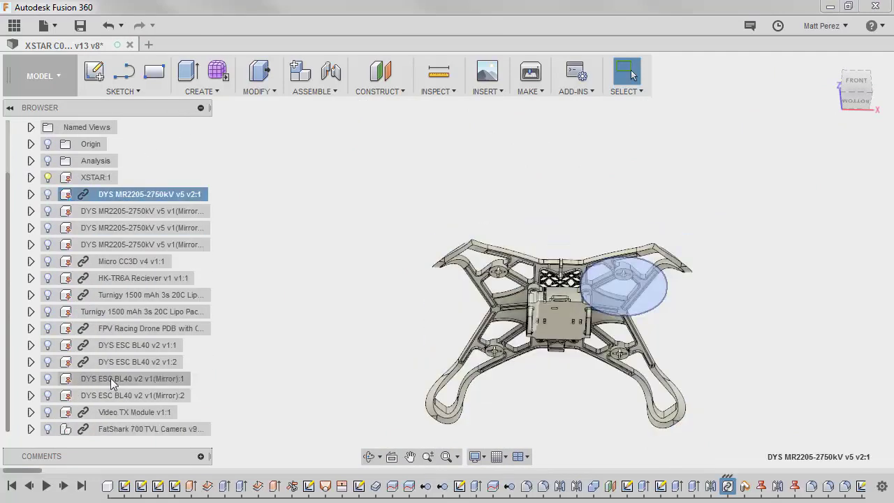
left_click(117, 427, "shift")
right_click(119, 425)
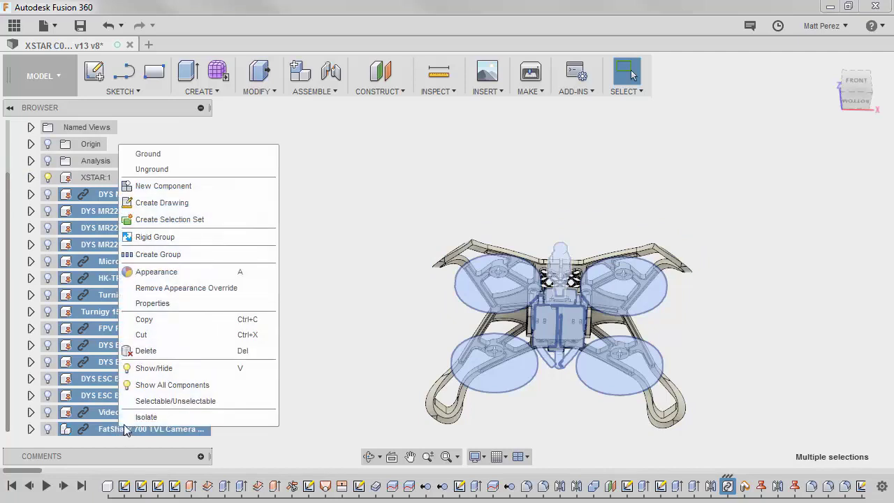
left_click(156, 368)
left_click(323, 271)
Save the design as a new version with the description User Saved.
middle_click_drag(497, 282, 525, 331, "shift")
left_click(86, 30)
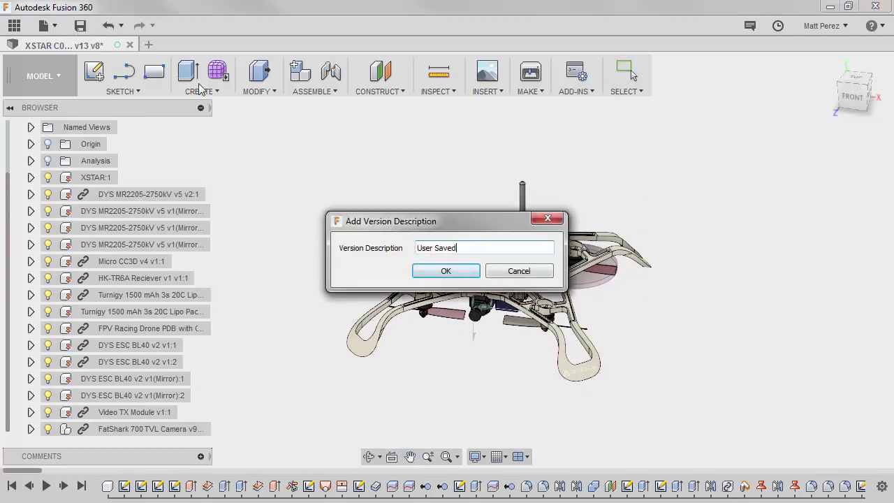
left_click(445, 272)
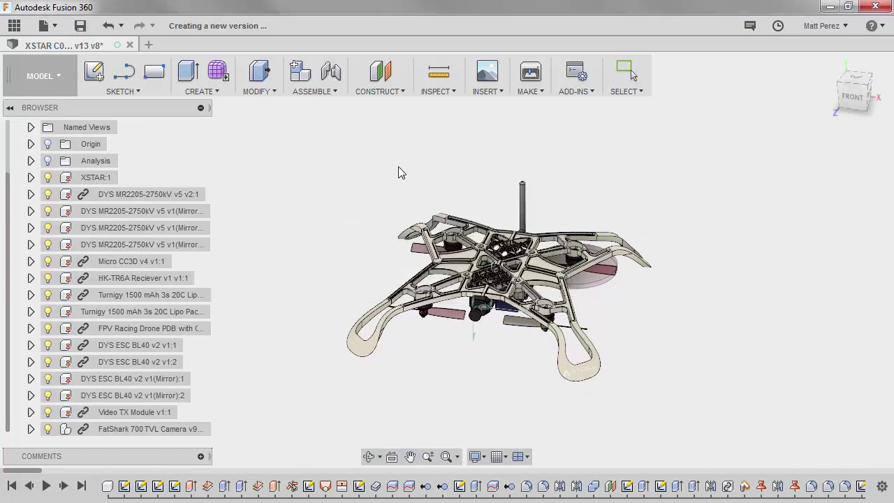